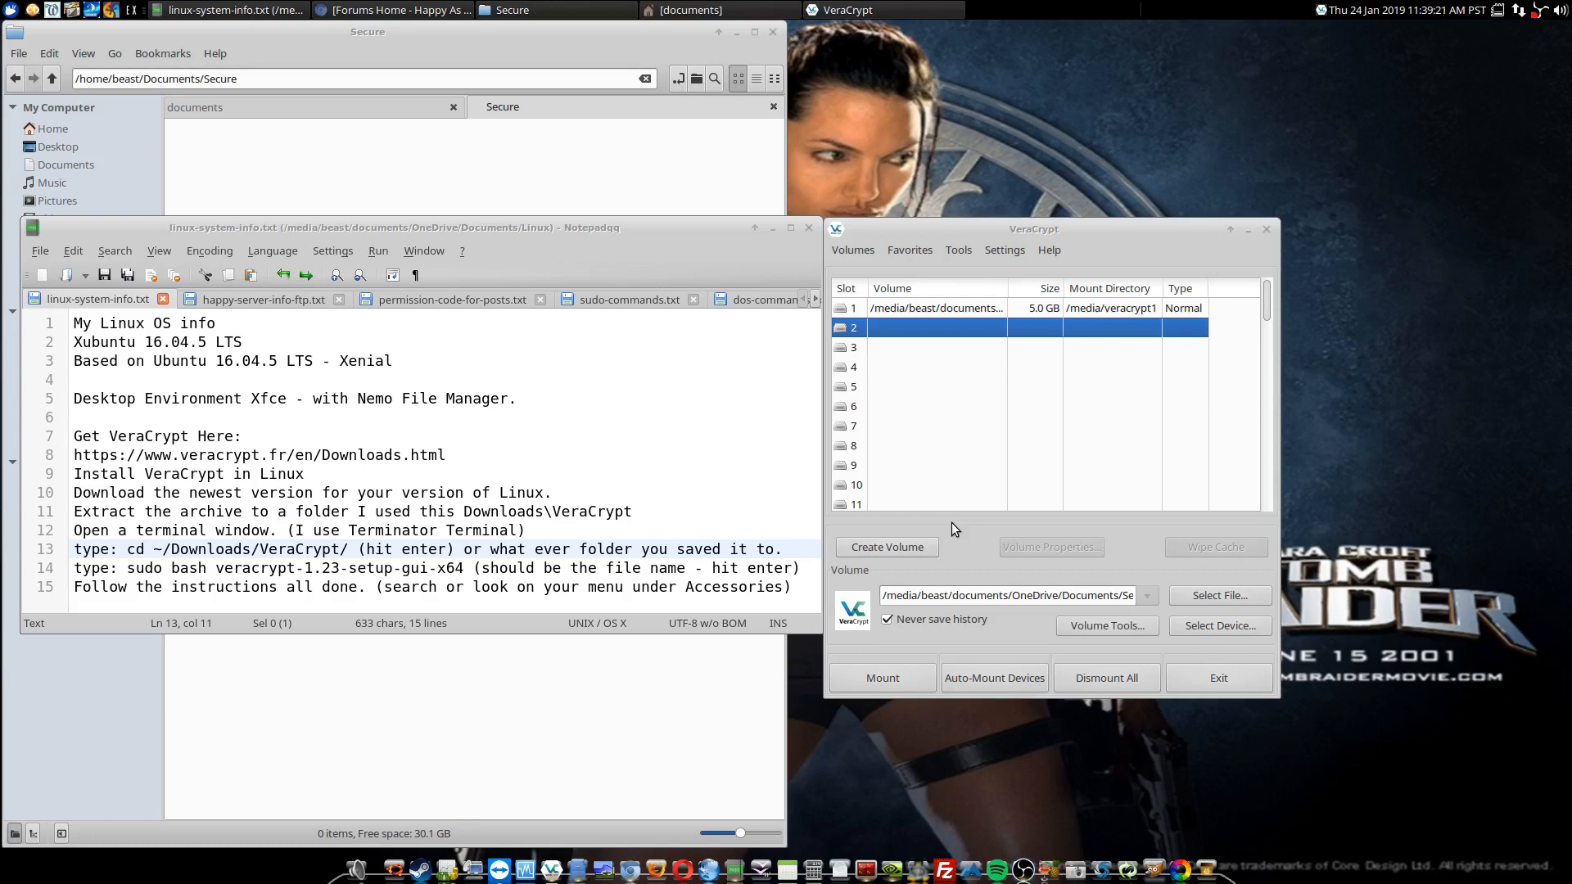
# Step: Start creating an encrypted file container as a Standard VeraCrypt volume
pyautogui.click(904, 549)
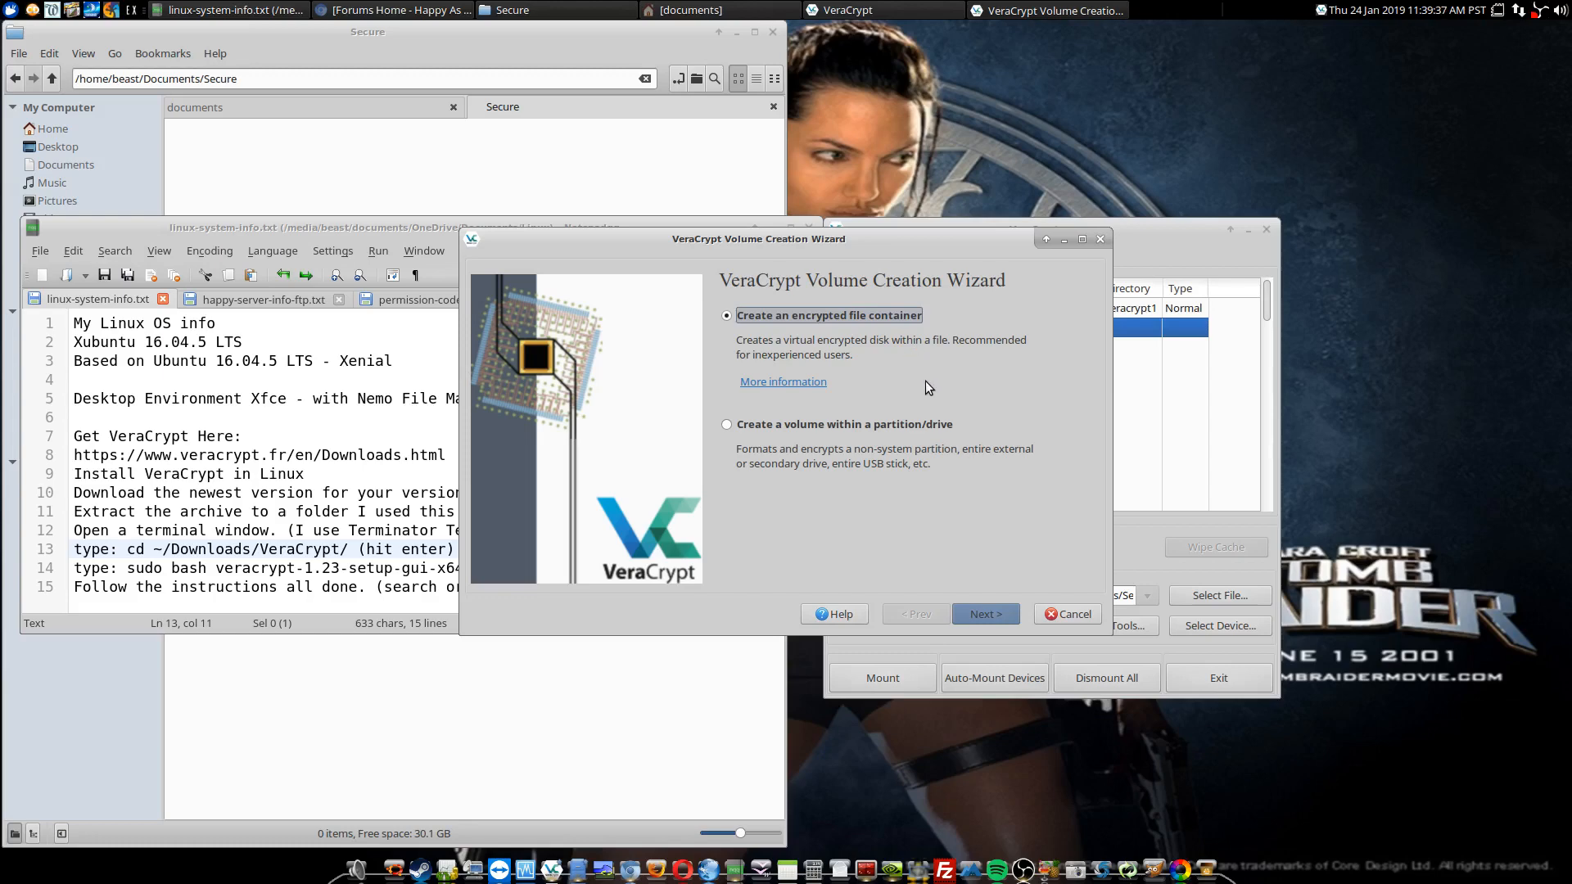
pyautogui.click(979, 610)
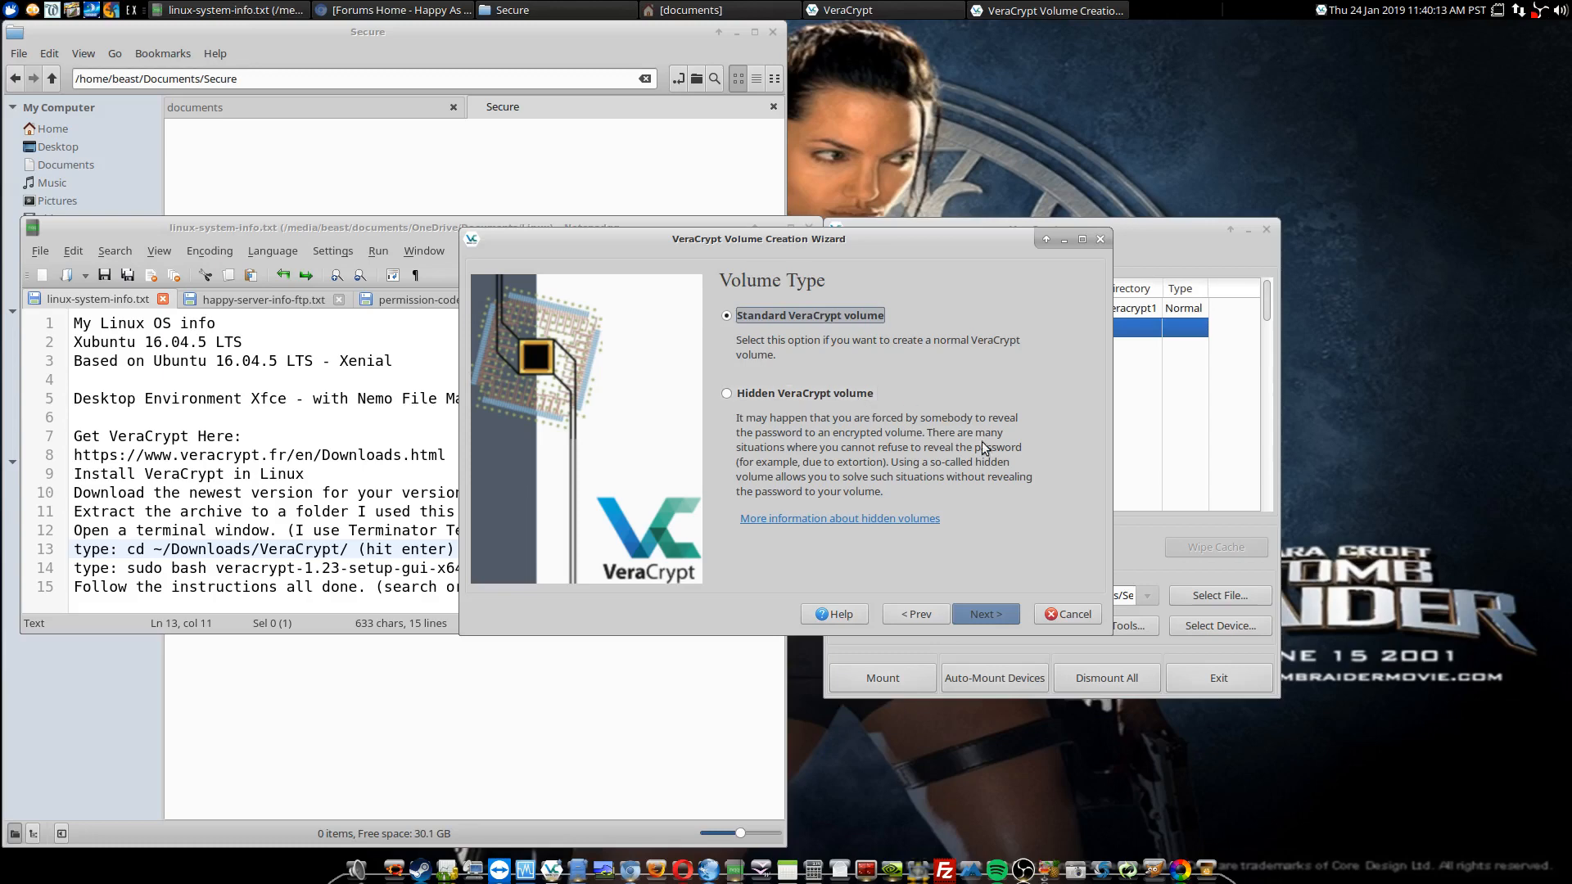
pyautogui.click(984, 618)
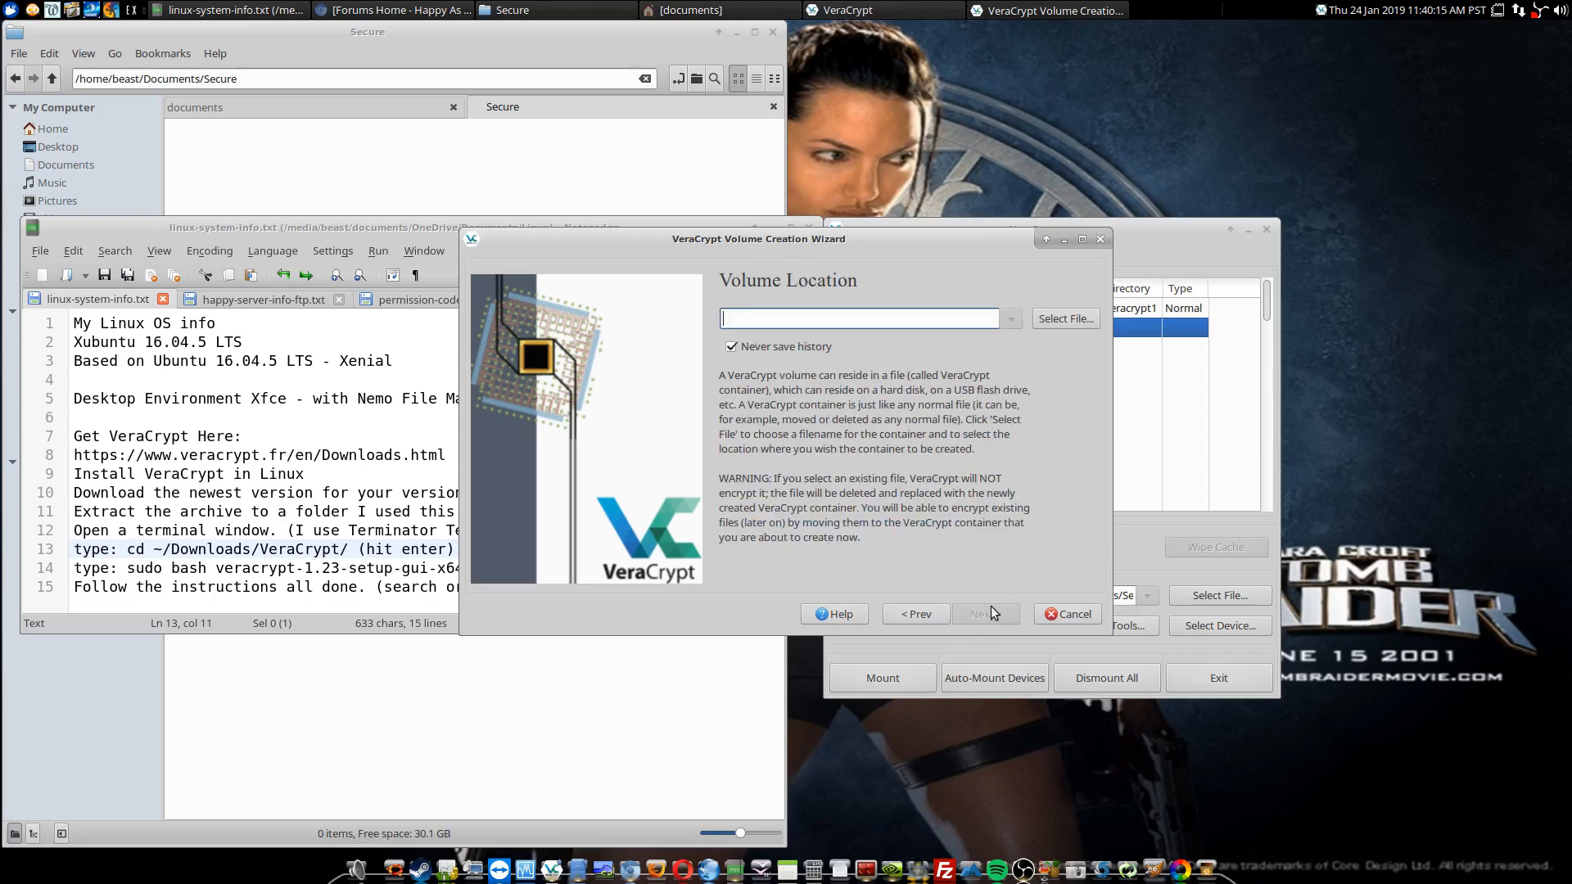
# Step: Set the new volume's location to a file named secure in the Documents/Secure folder
pyautogui.click(1063, 317)
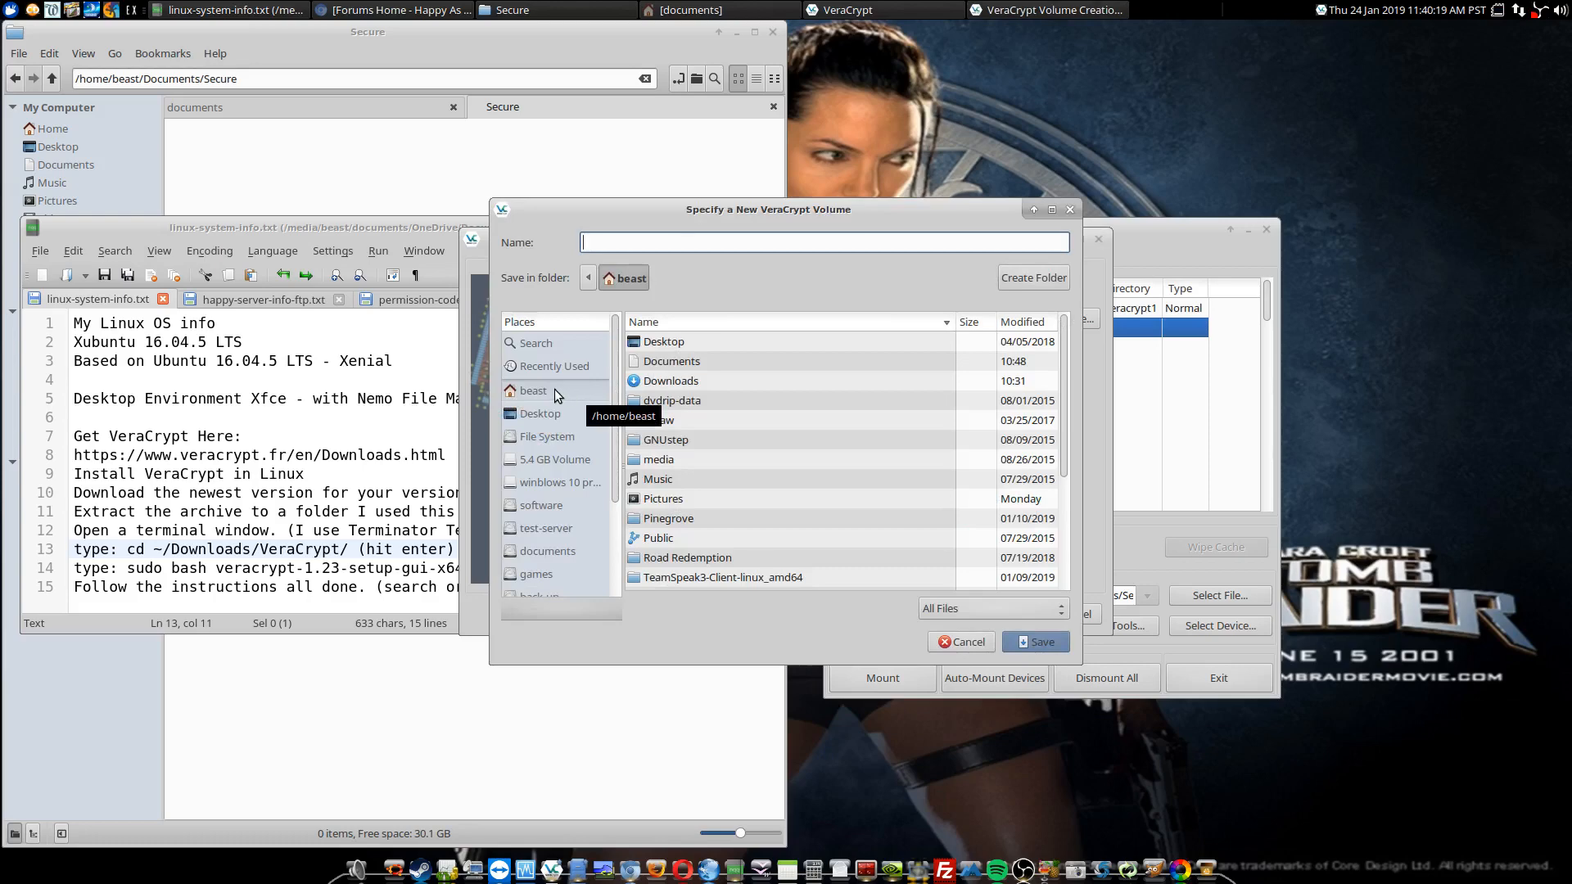
pyautogui.click(657, 364)
pyautogui.doubleClick(657, 364)
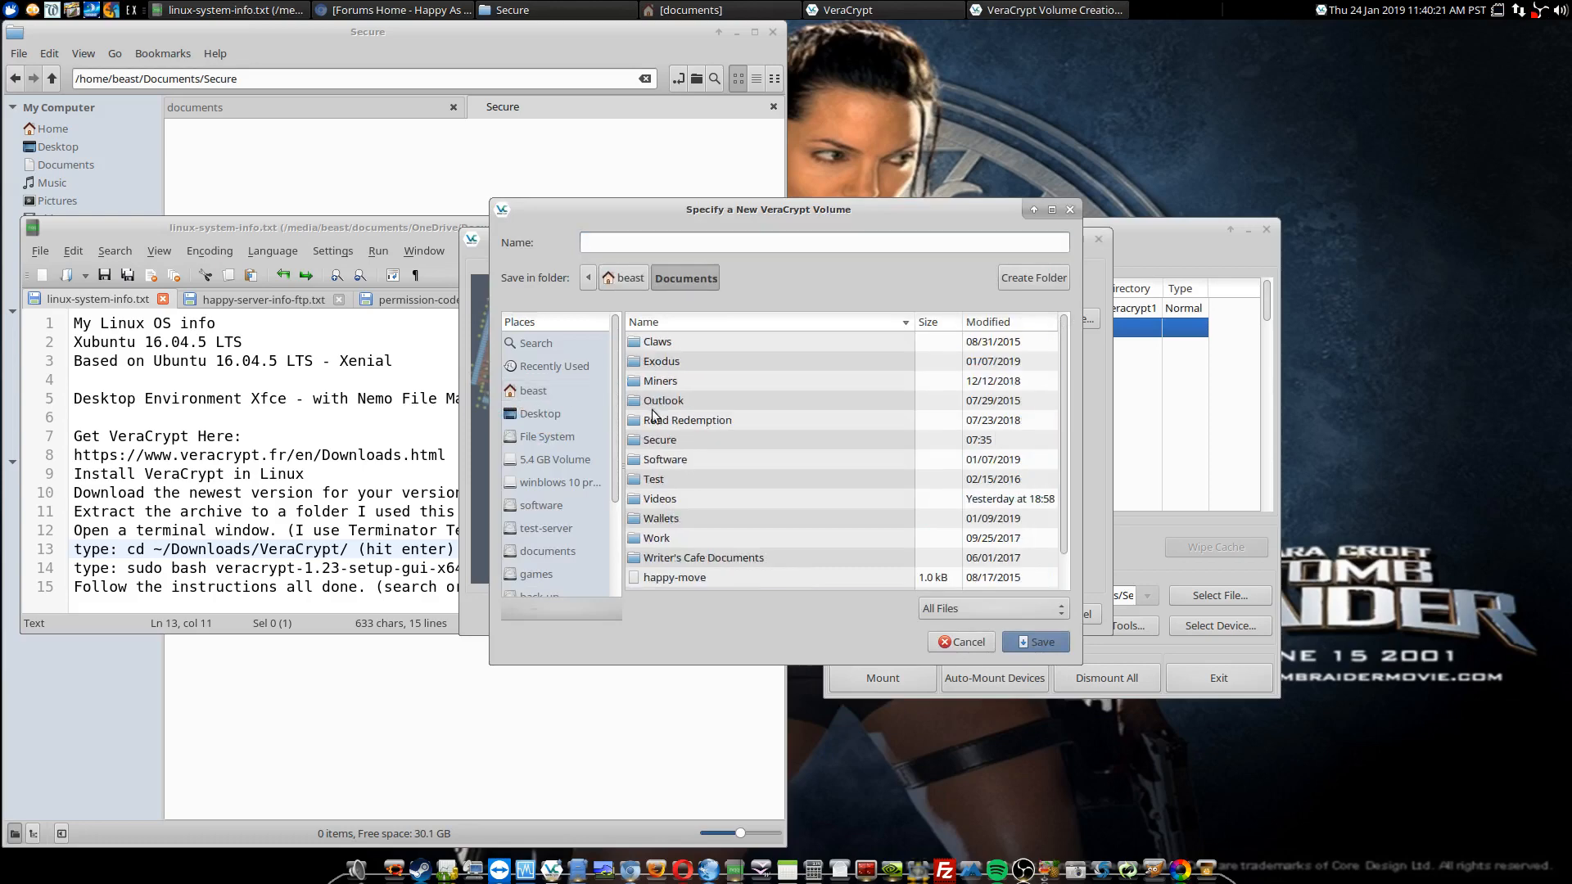
pyautogui.doubleClick(659, 443)
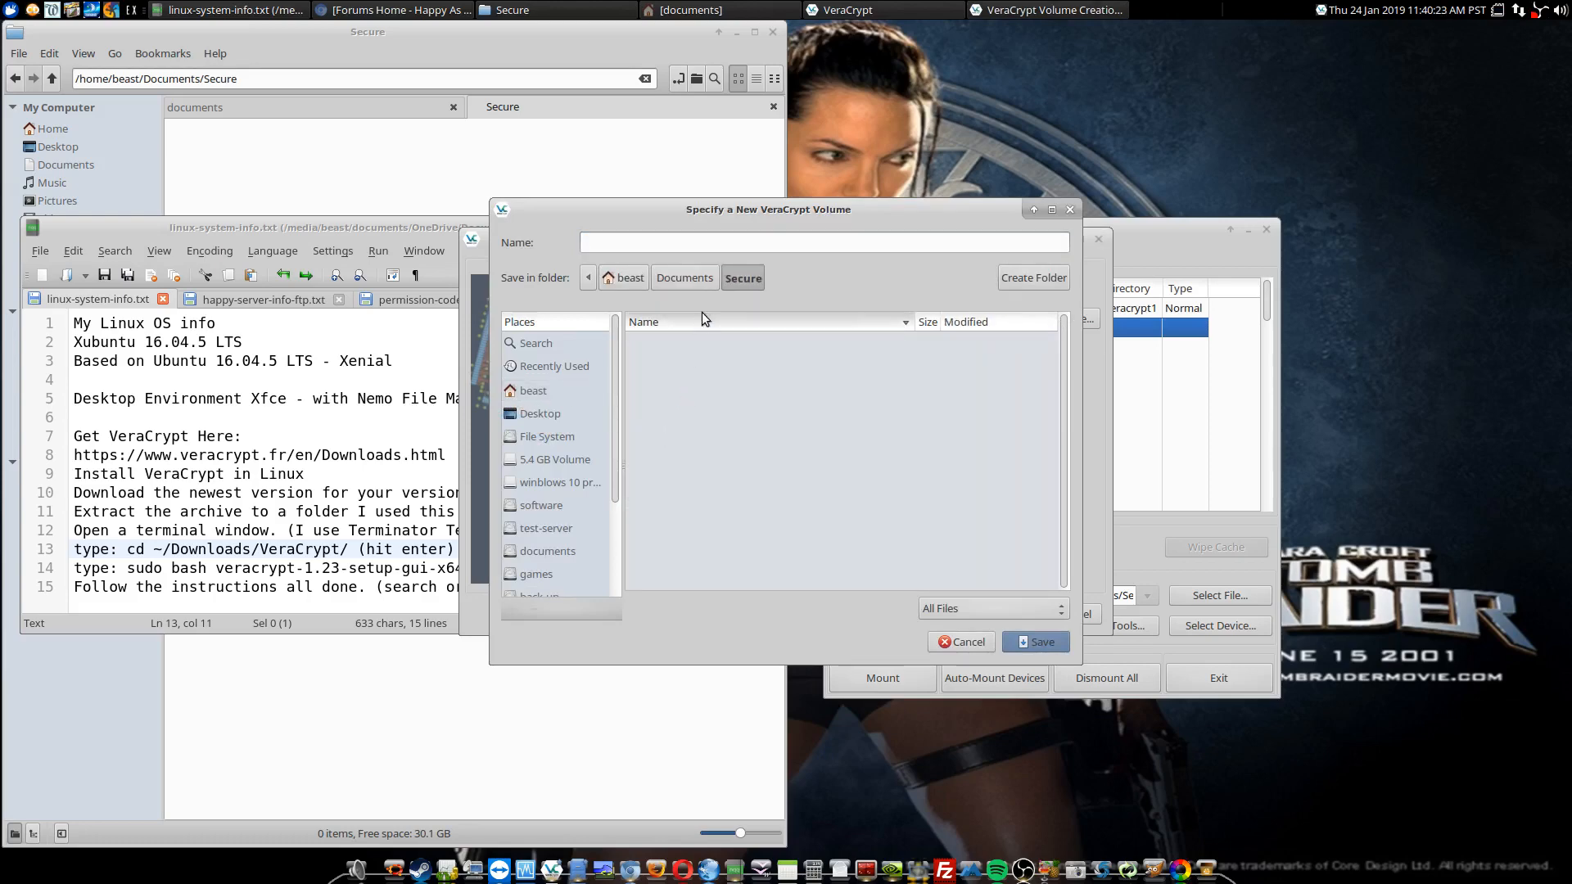
pyautogui.click(681, 245)
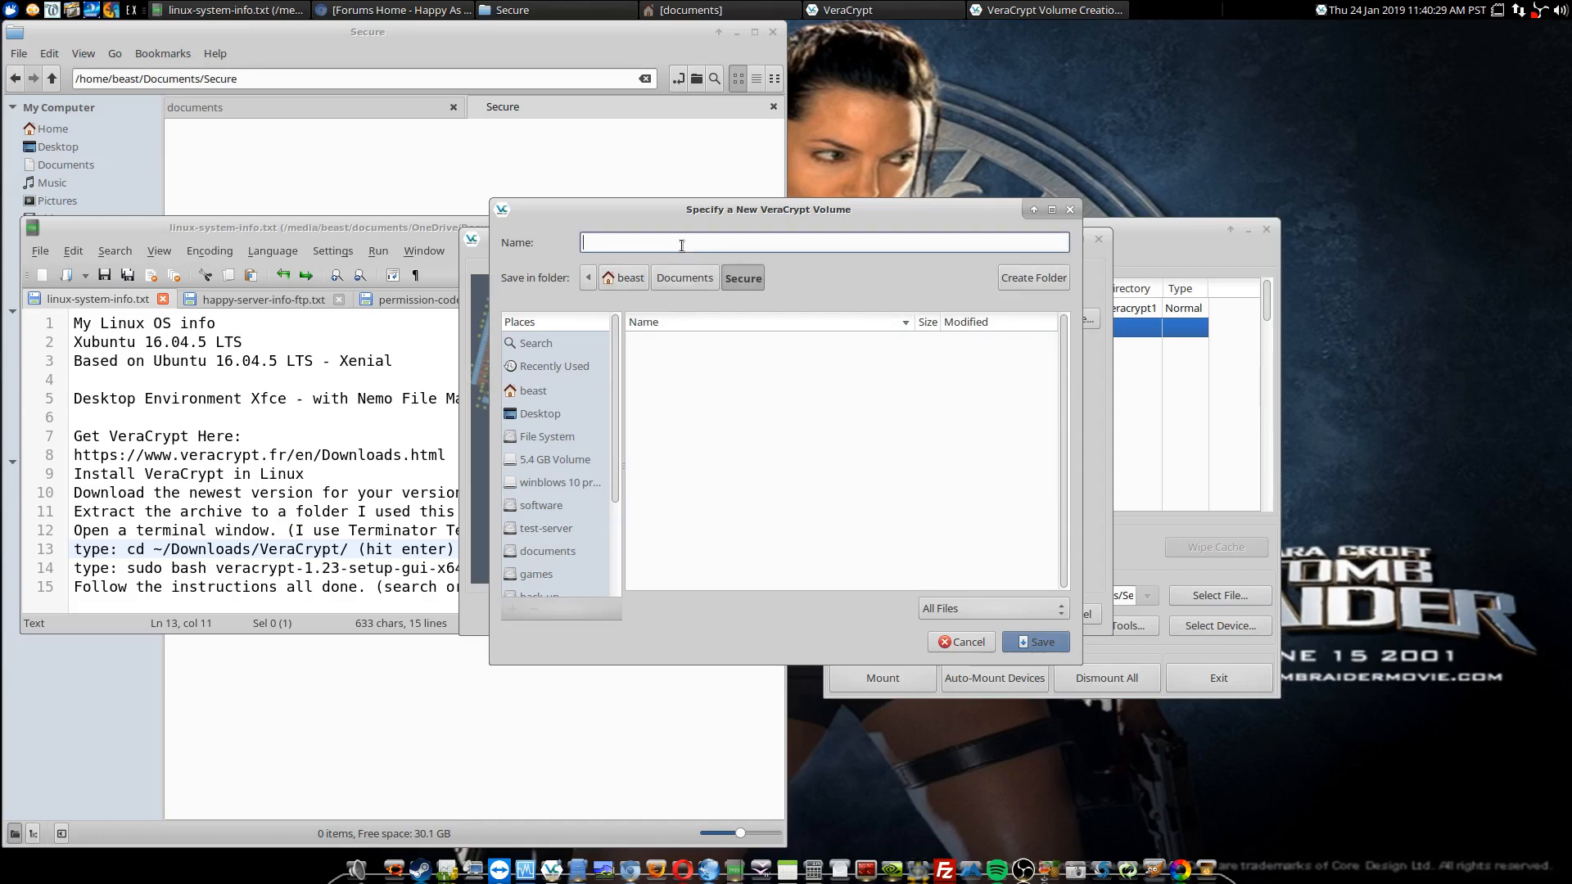
pyautogui.write('secure')
pyautogui.click(1035, 642)
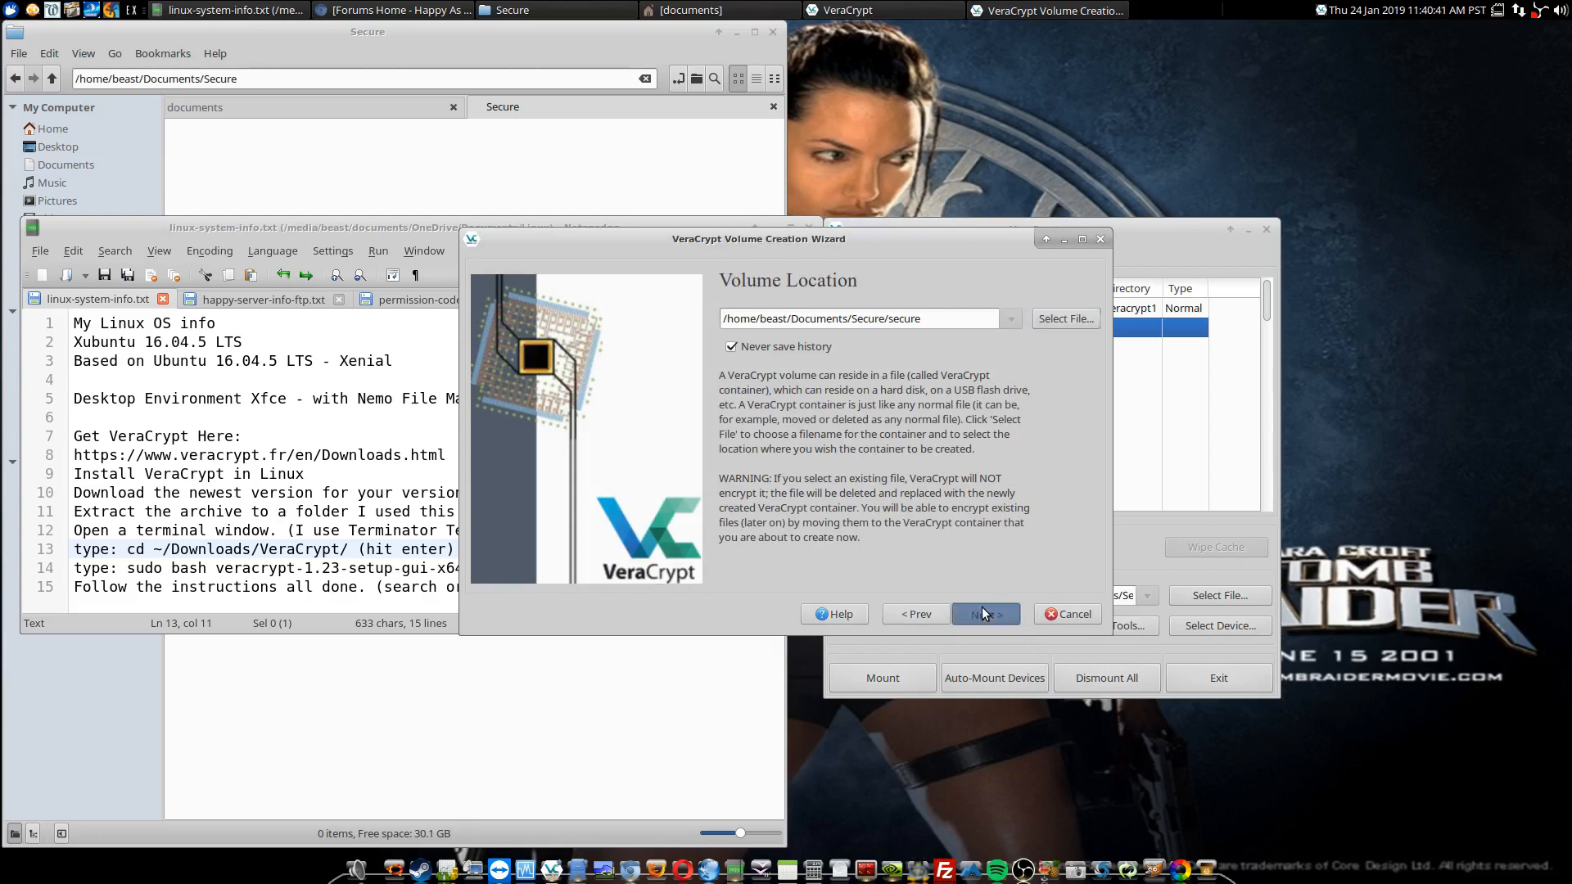
pyautogui.click(982, 611)
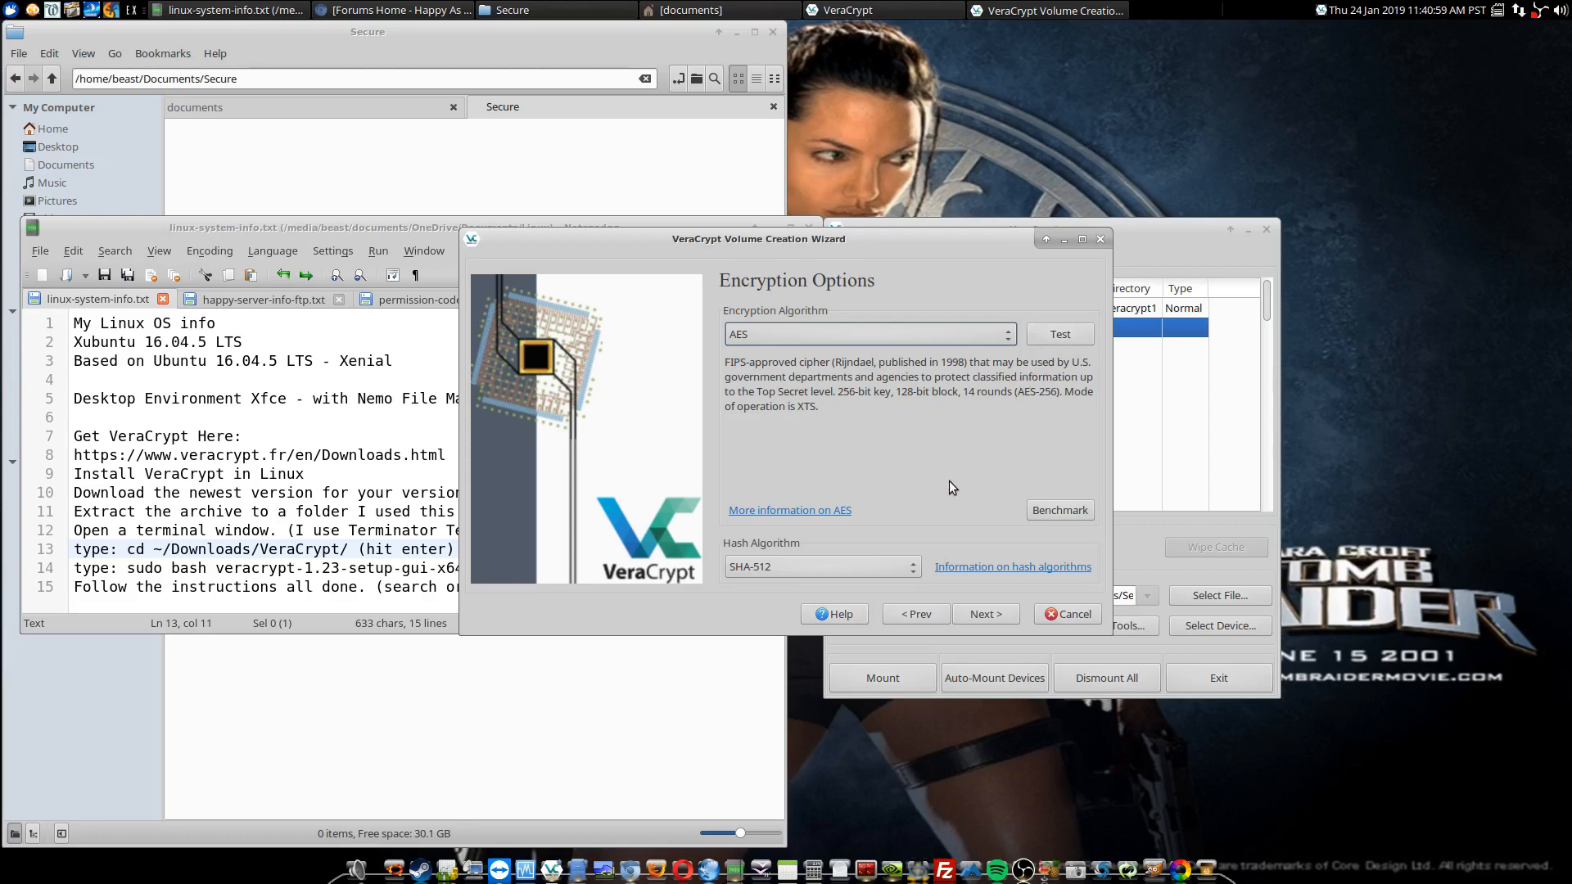
# Step: Accept AES encryption with the SHA-512 hash and set the volume size to 1 GB
pyautogui.click(974, 616)
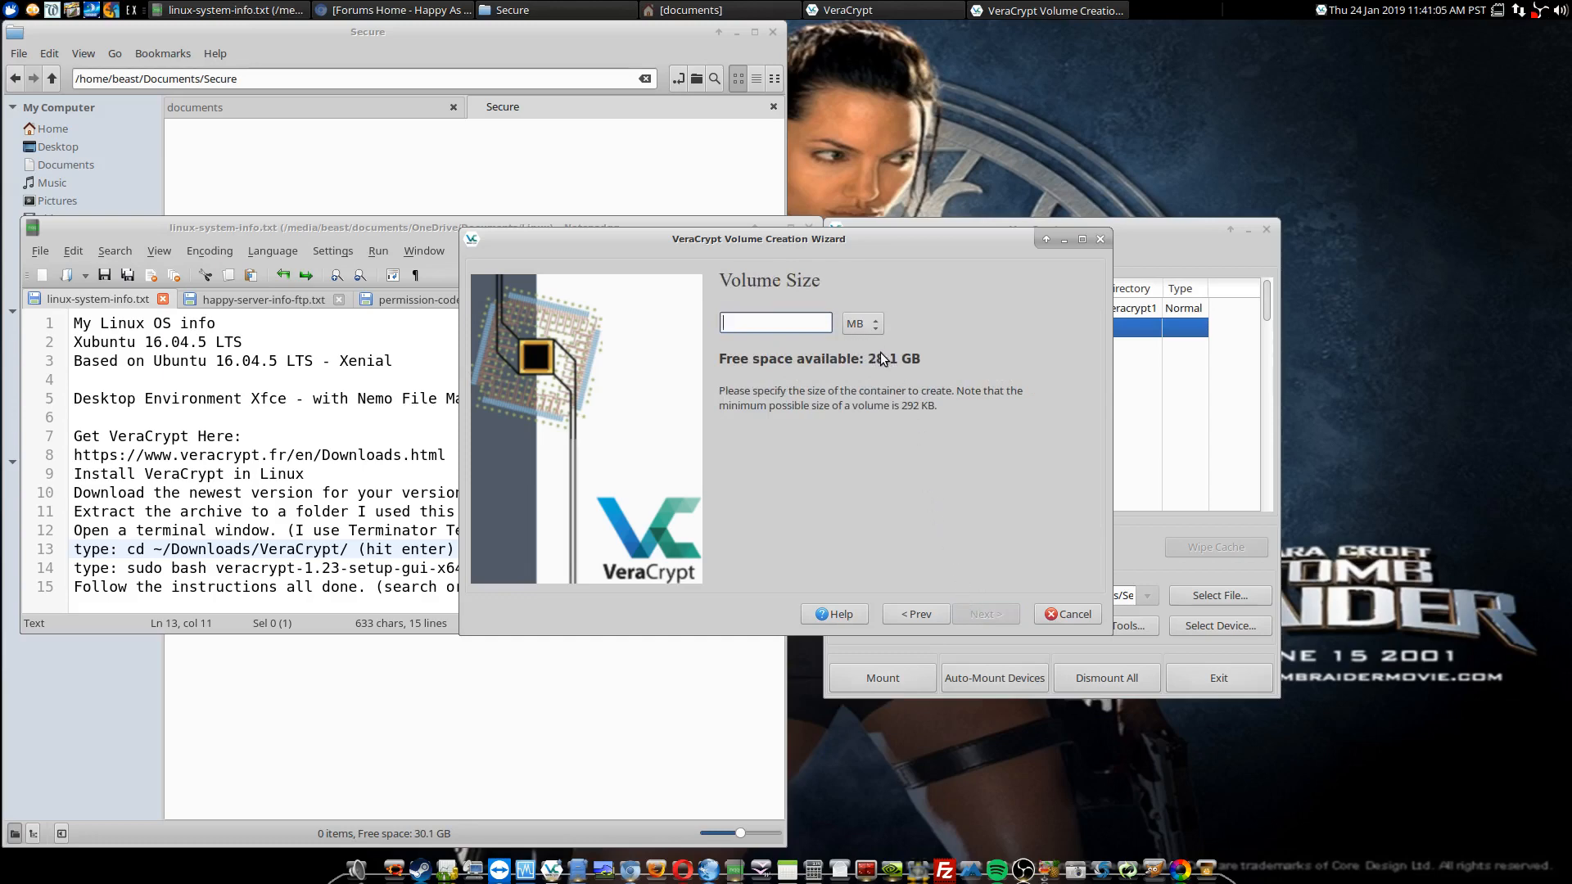
pyautogui.click(874, 327)
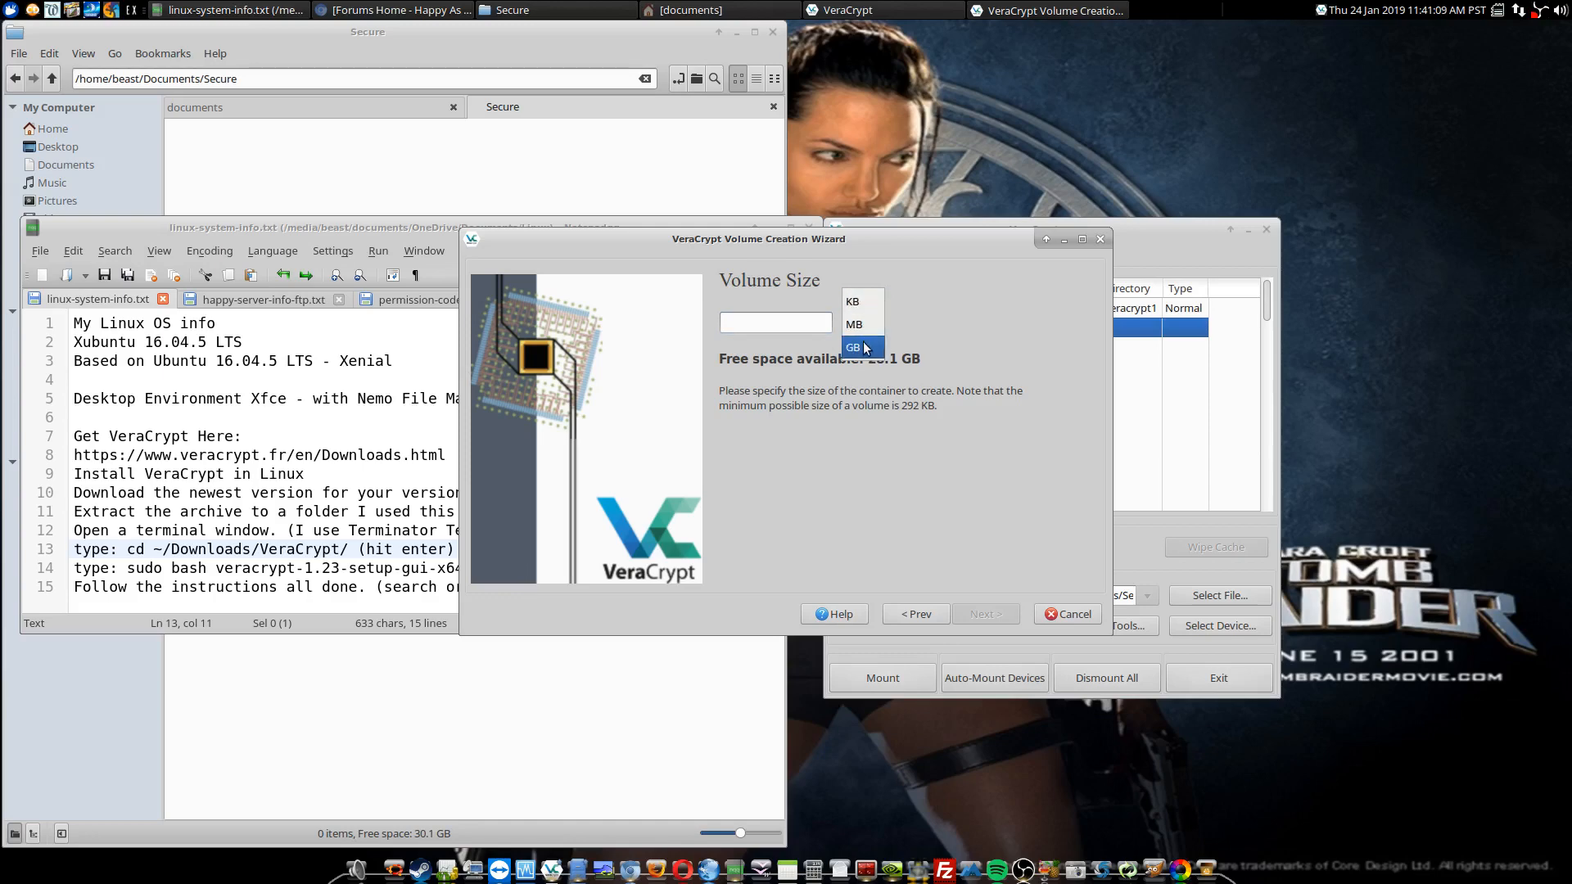
pyautogui.click(864, 347)
pyautogui.click(777, 327)
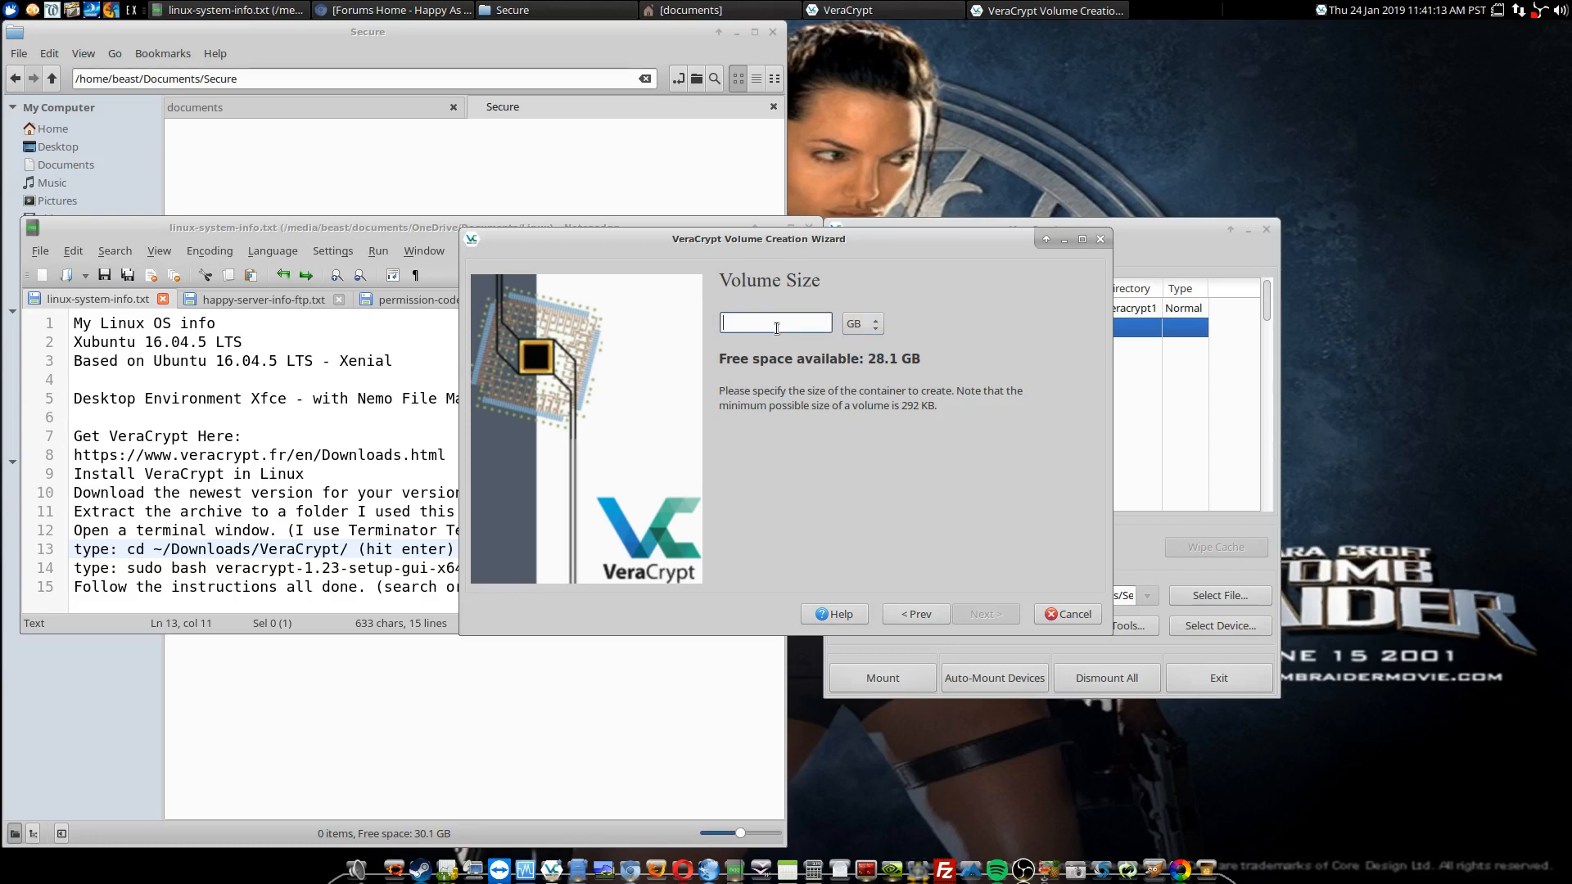
pyautogui.write('1')
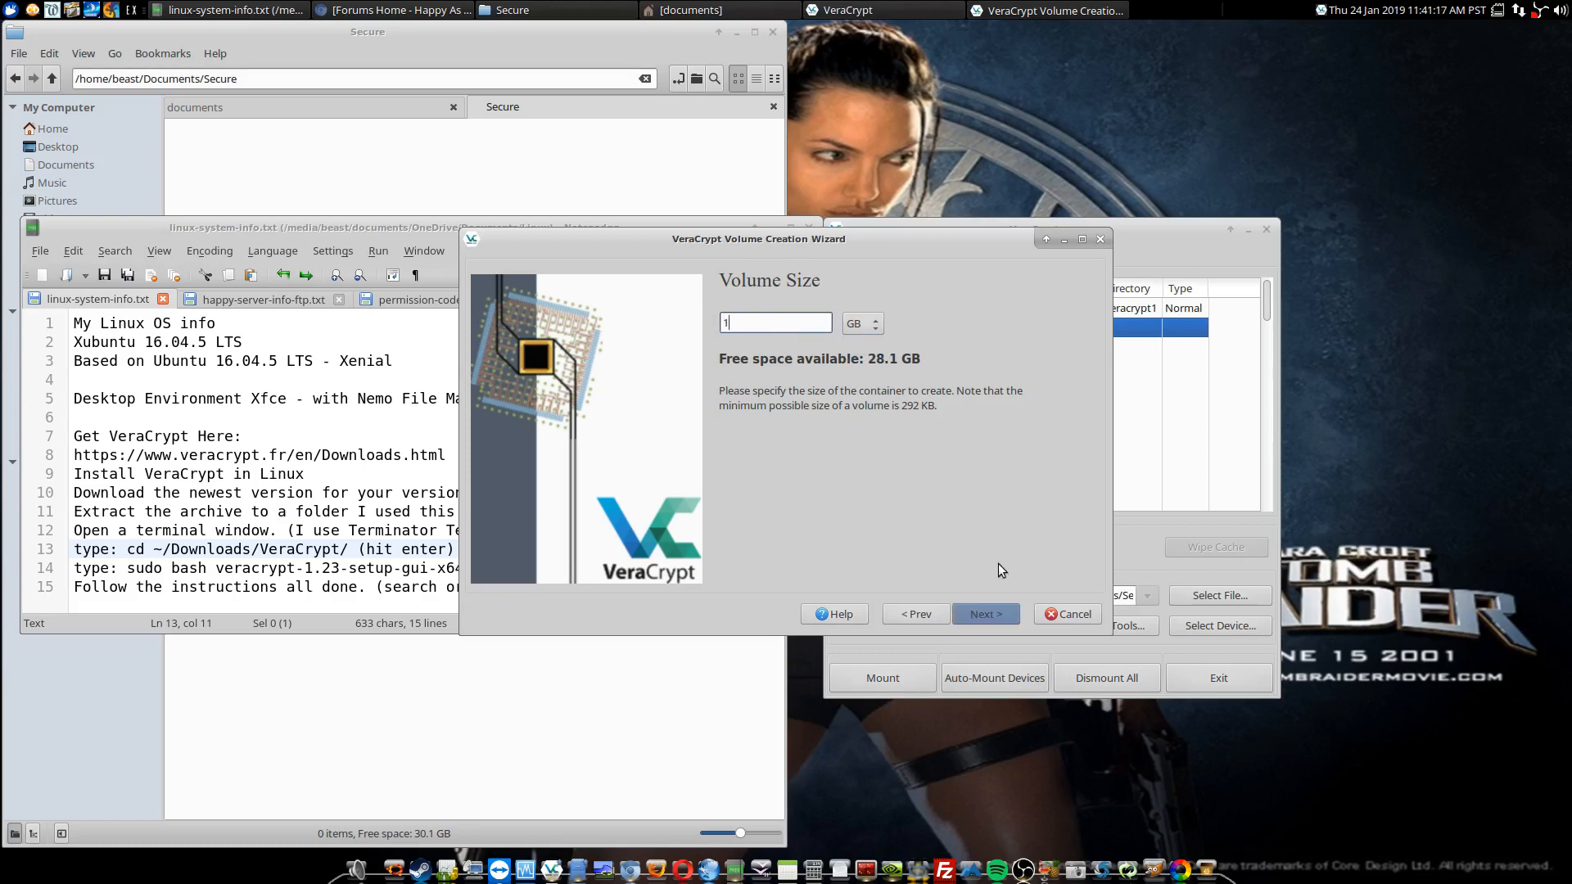
pyautogui.click(979, 614)
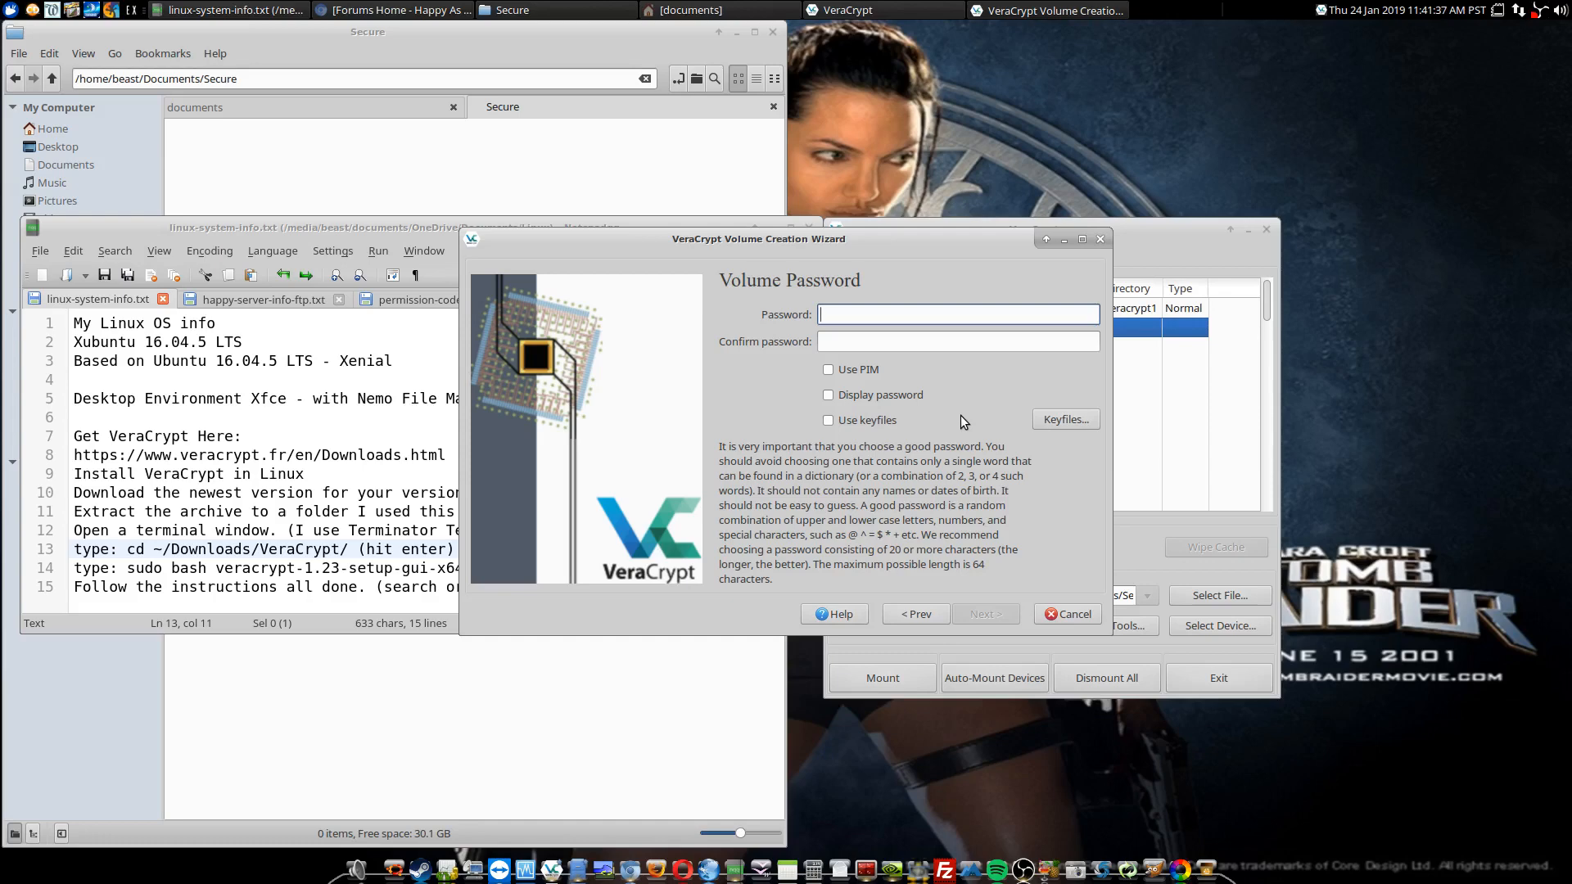
# Step: Try to enter the volume password and its confirmation, and clear both fields
pyautogui.write('test123456abcdefABCDEF')
pyautogui.click(966, 343)
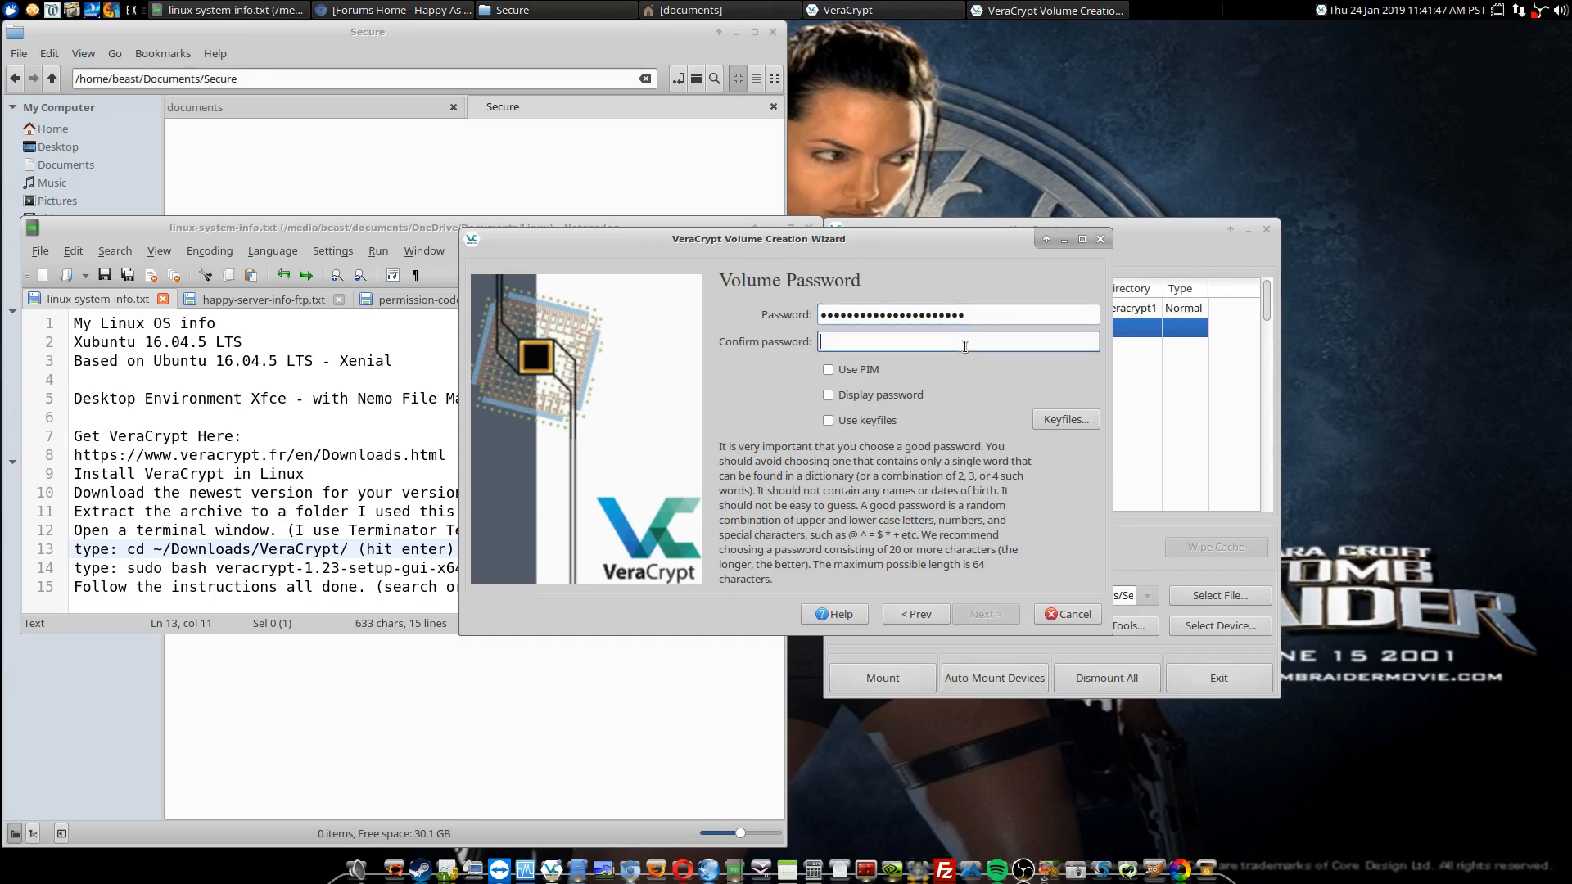
pyautogui.write('123456789012345678')
pyautogui.press('BackSpace')
pyautogui.press('BackSpace')
pyautogui.press('BackSpace')
pyautogui.press('BackSpace')
pyautogui.press('BackSpace')
pyautogui.press('BackSpace')
pyautogui.press('BackSpace')
pyautogui.press('BackSpace')
pyautogui.press('BackSpace')
pyautogui.press('BackSpace')
pyautogui.press('BackSpace')
pyautogui.press('BackSpace')
pyautogui.press('BackSpace')
pyautogui.press('BackSpace')
pyautogui.press('BackSpace')
pyautogui.press('BackSpace')
pyautogui.press('BackSpace')
pyautogui.moveTo(984, 316); pyautogui.dragTo(803, 324)
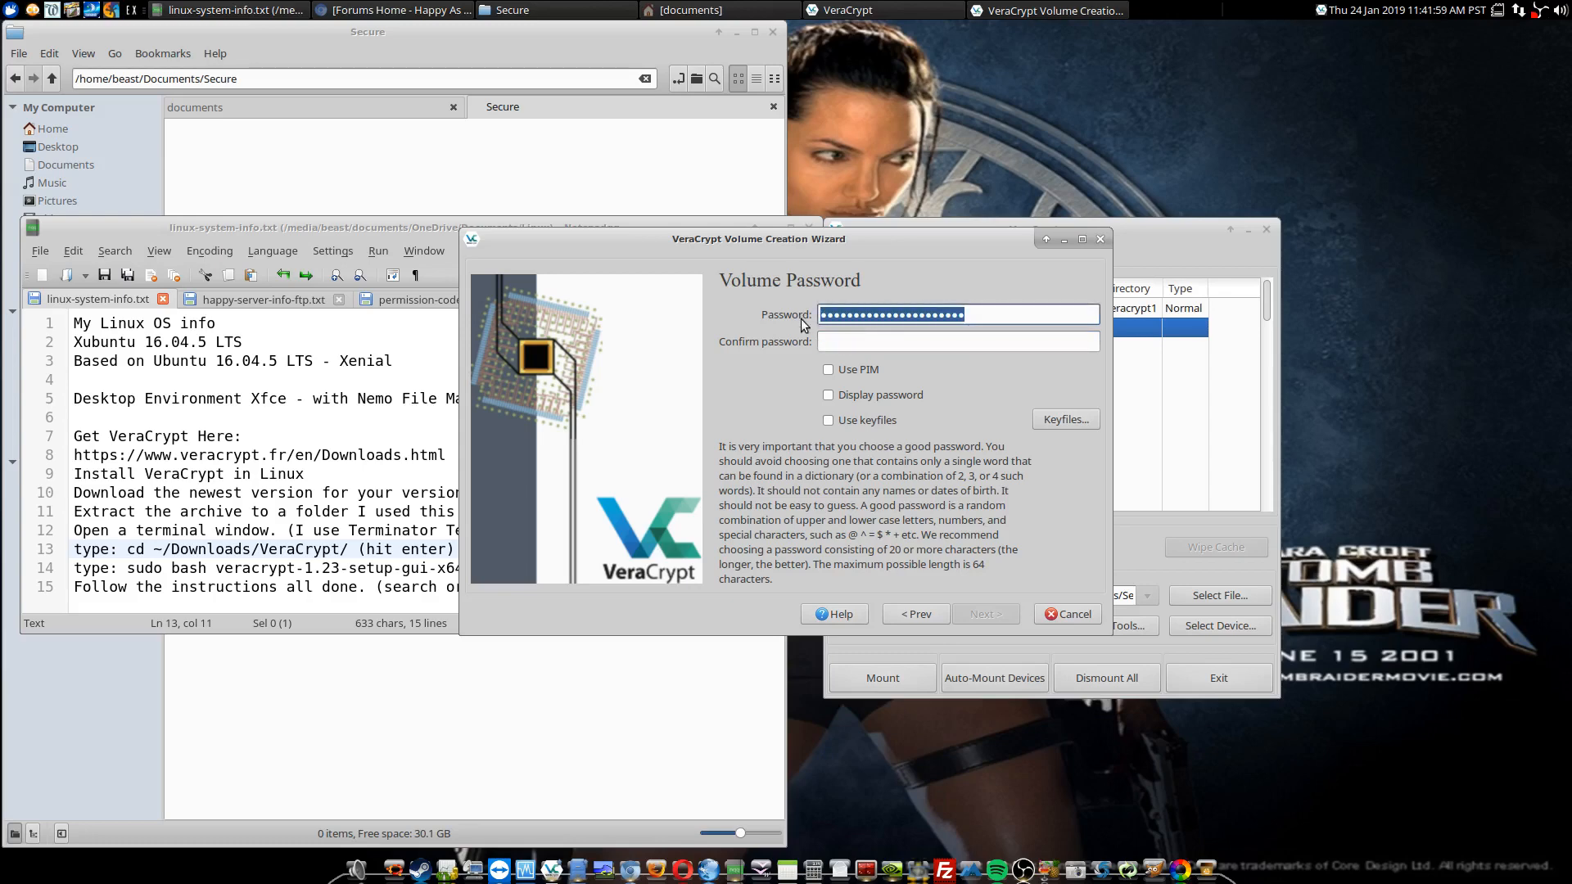
pyautogui.press('BackSpace')
# Step: Enter a new volume password of at least 20 characters in the password field
pyautogui.write('123')
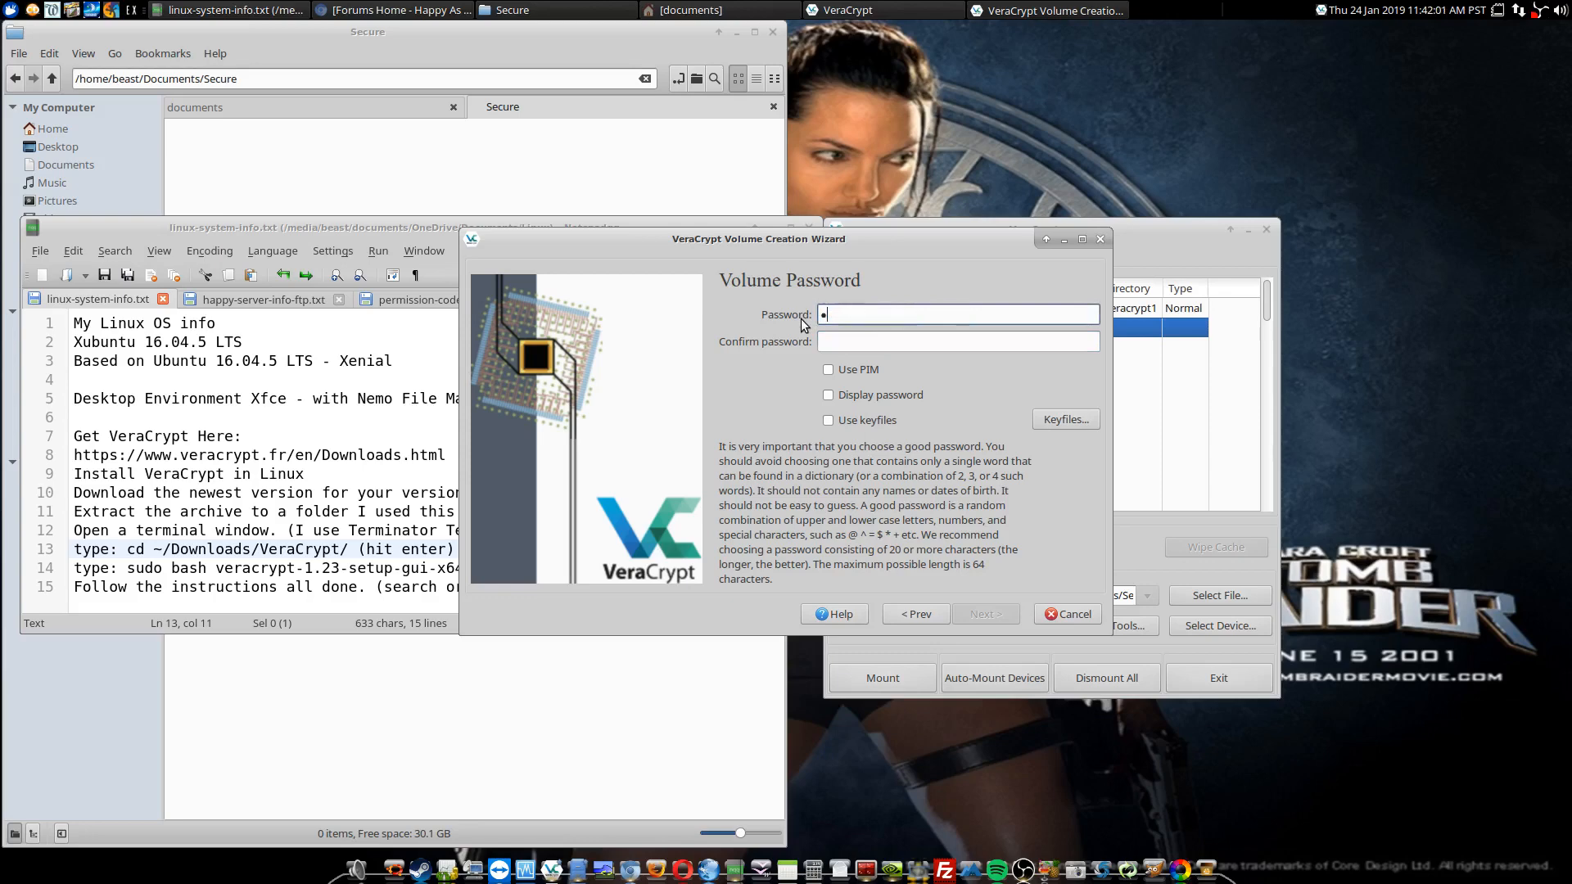
pyautogui.write('4567')
pyautogui.press('BackSpace')
pyautogui.press('BackSpace')
pyautogui.press('BackSpace')
pyautogui.press('BackSpace')
pyautogui.press('BackSpace')
pyautogui.press('BackSpace')
pyautogui.press('BackSpace')
pyautogui.write('123456789012378901')
# Step: Repeat the volume password in the confirmation field and continue to the format options
pyautogui.click(880, 341)
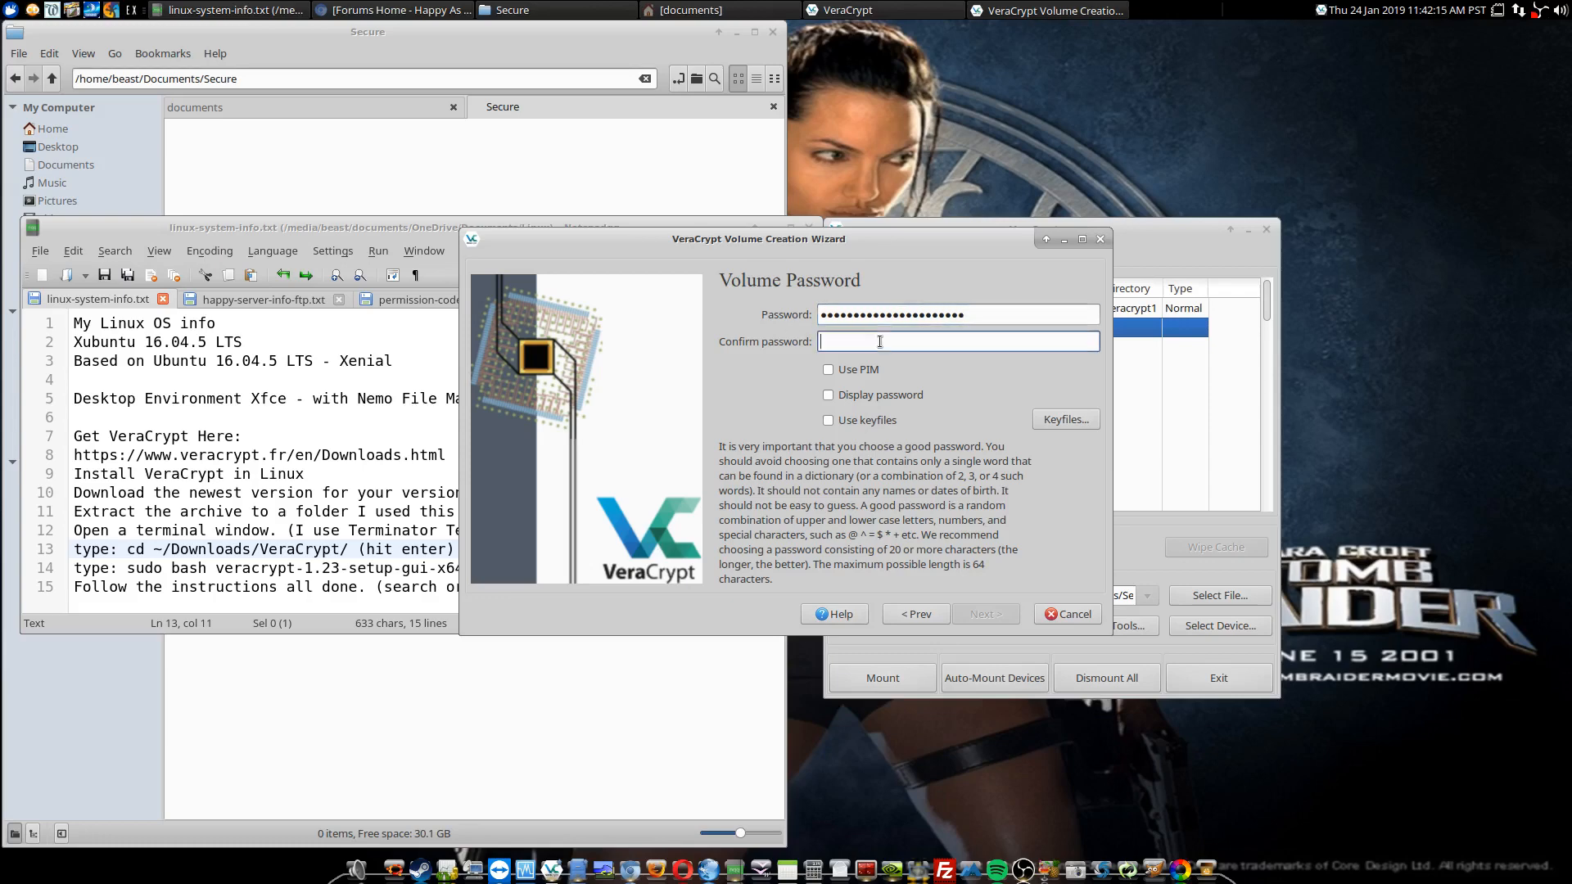
pyautogui.write('123456789012345678901')
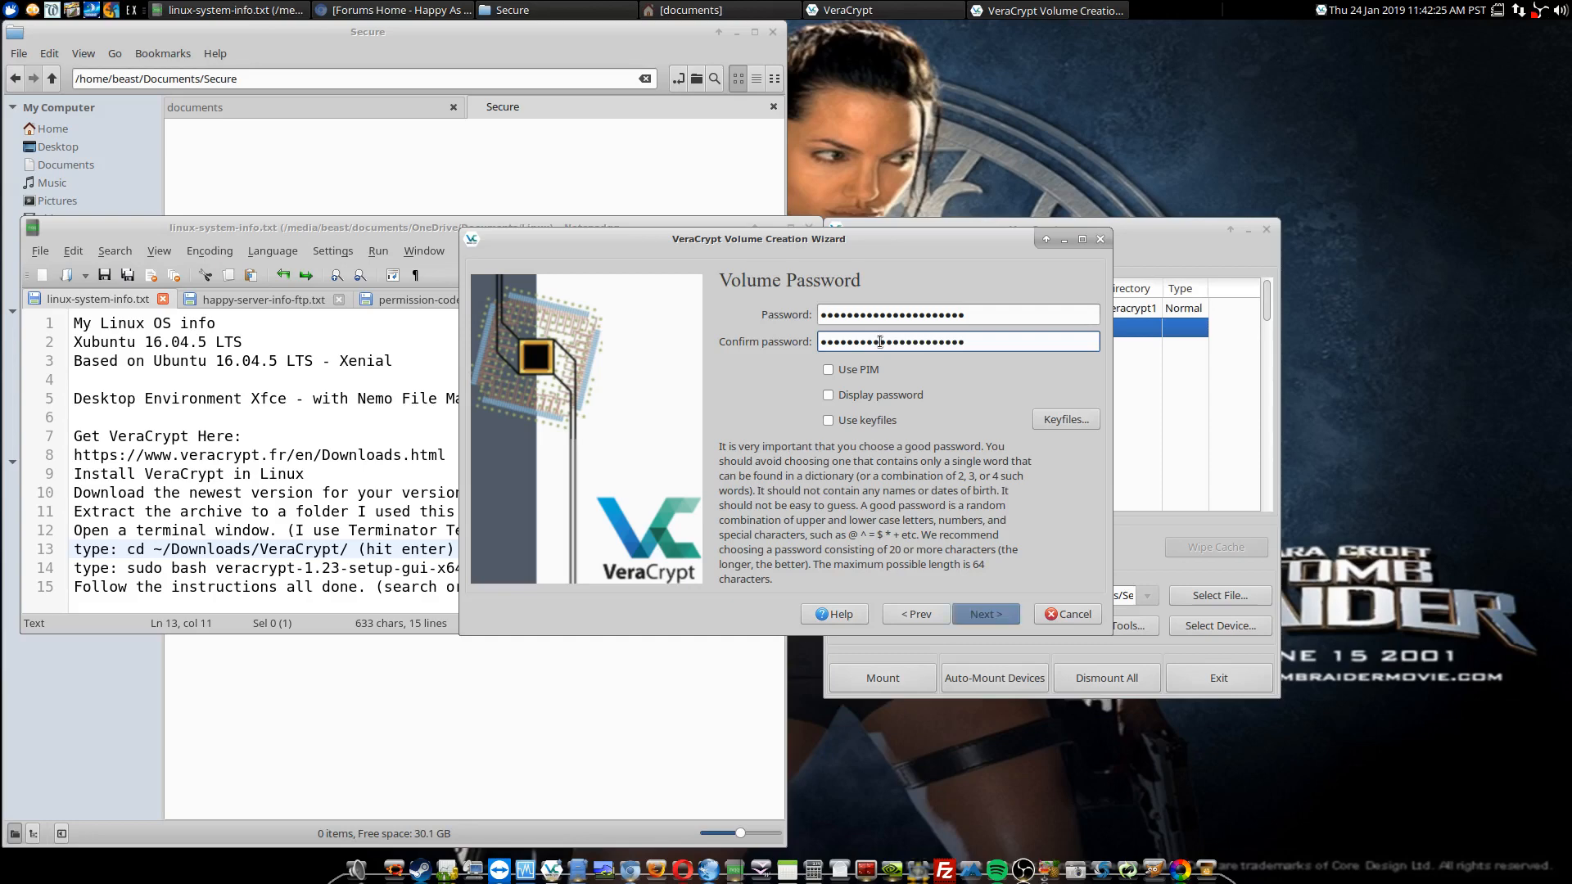
pyautogui.click(987, 614)
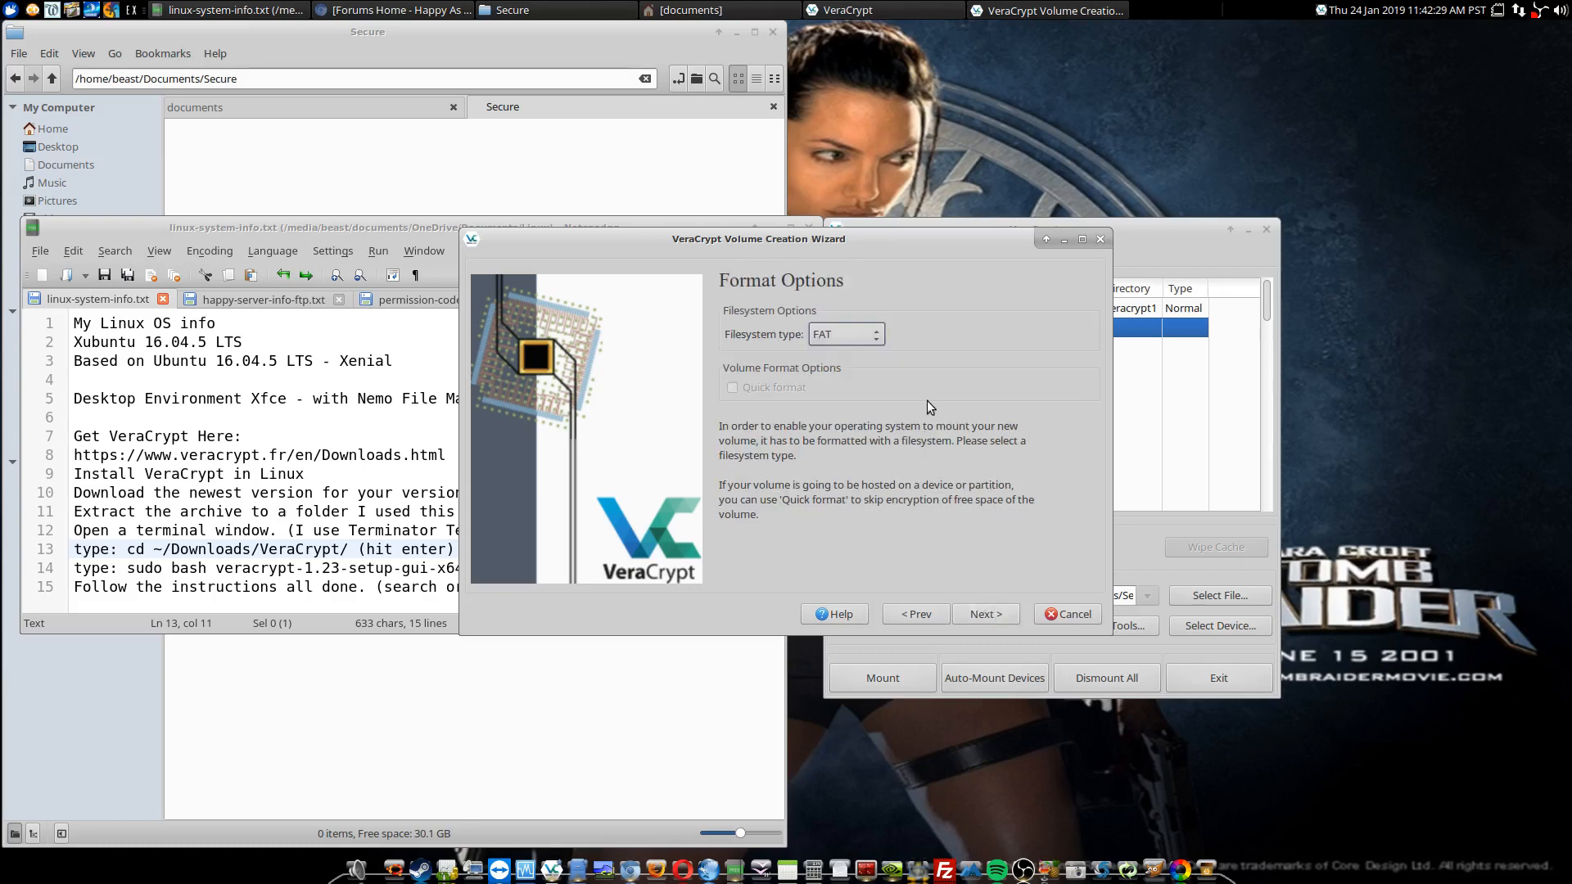
# Step: Set the filesystem type to NTFS and keep the volume mountable on other platforms
pyautogui.click(876, 335)
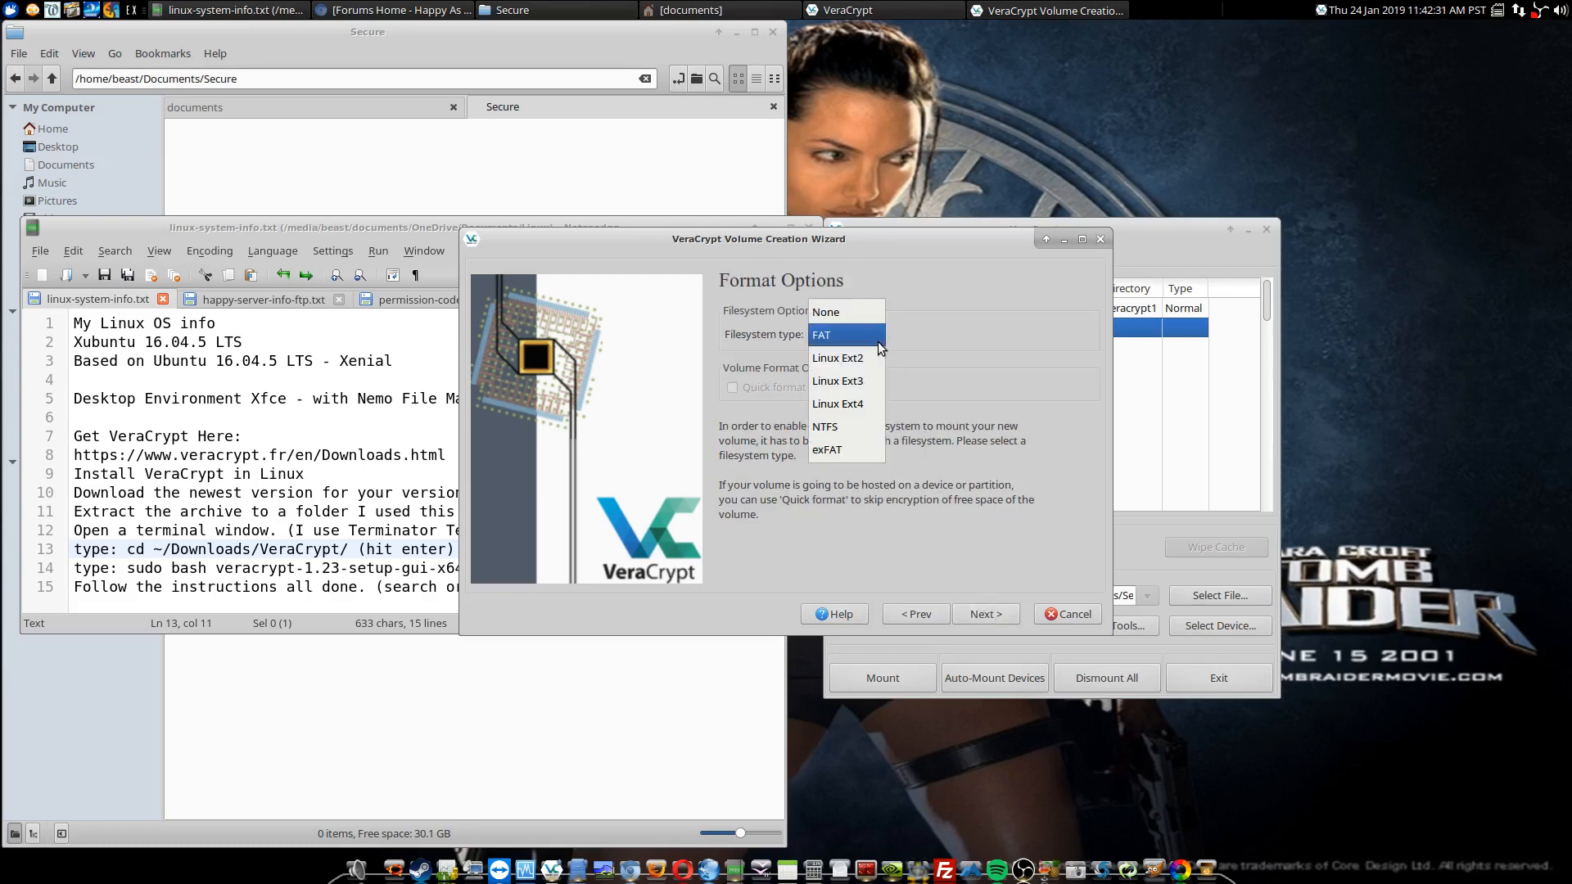
pyautogui.click(869, 426)
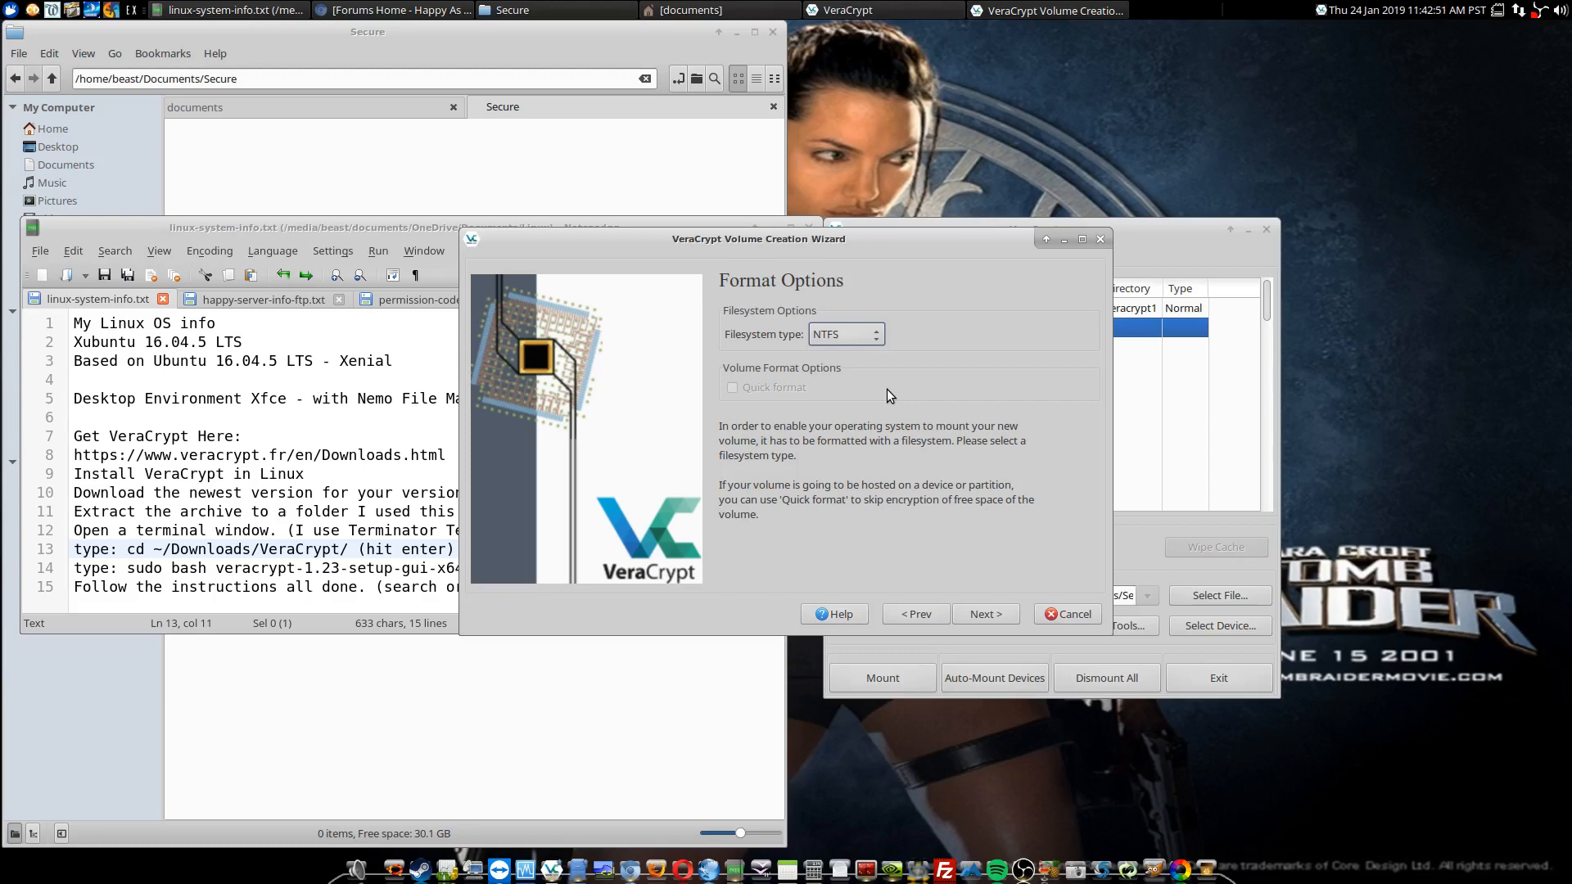
pyautogui.click(981, 616)
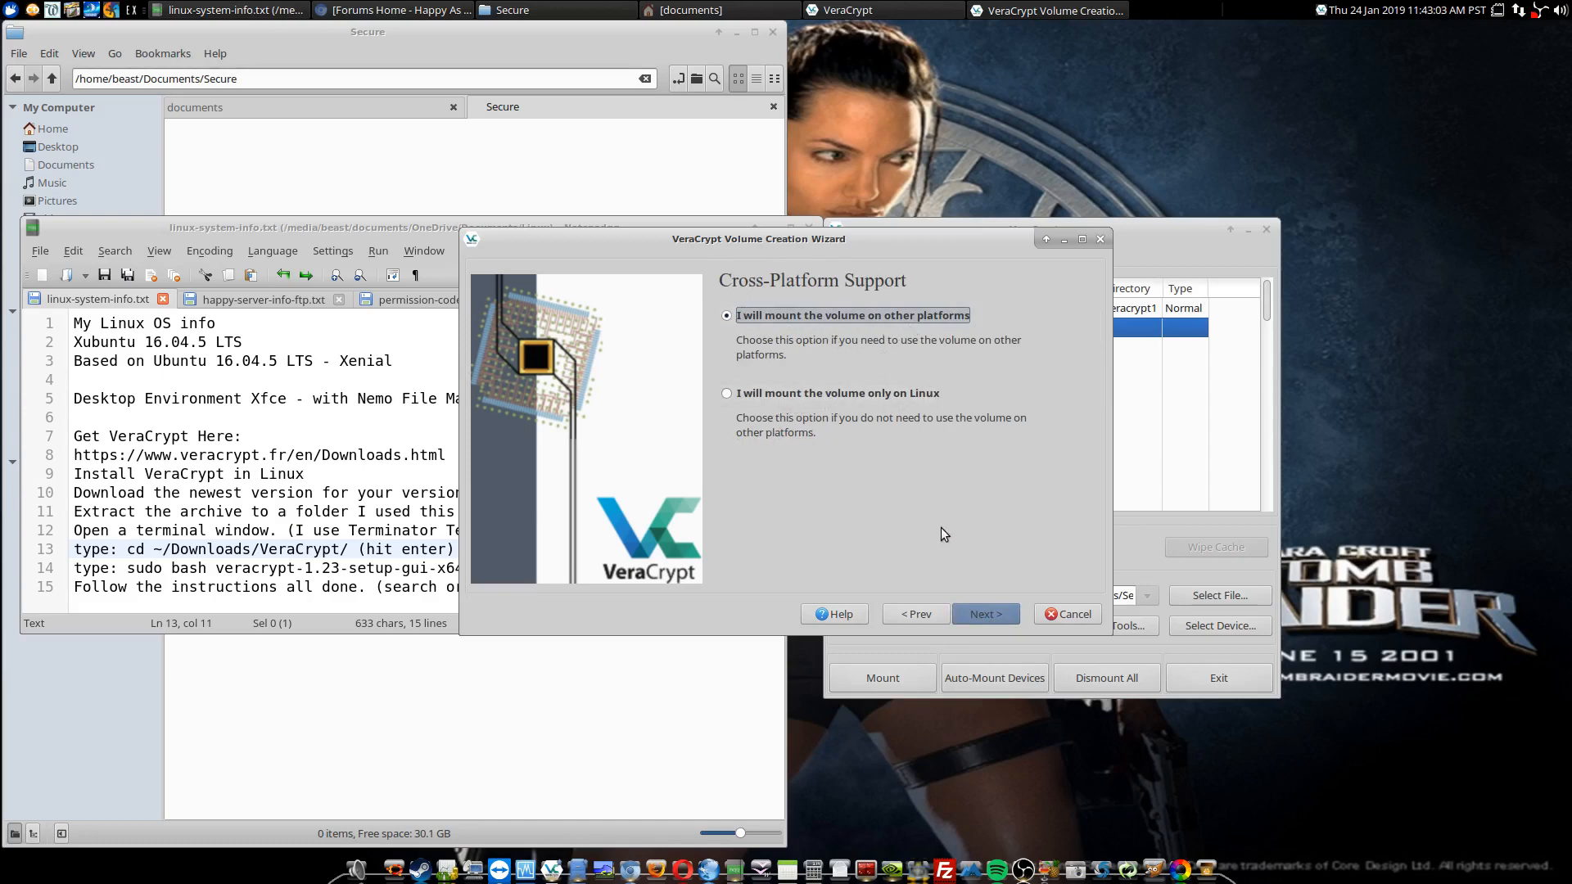
pyautogui.click(973, 612)
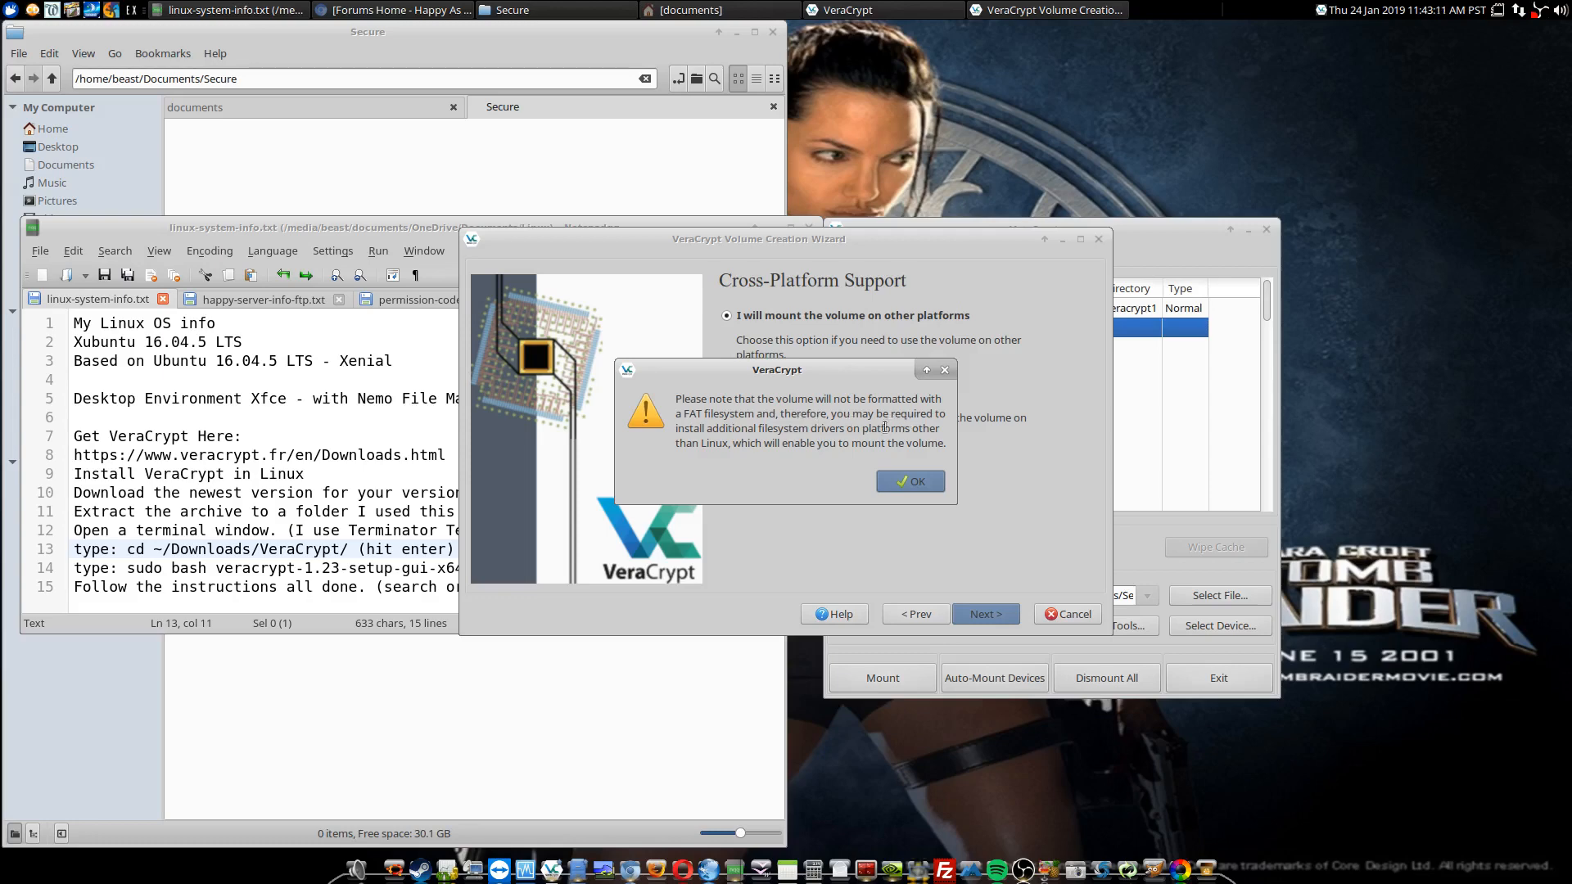
pyautogui.click(891, 483)
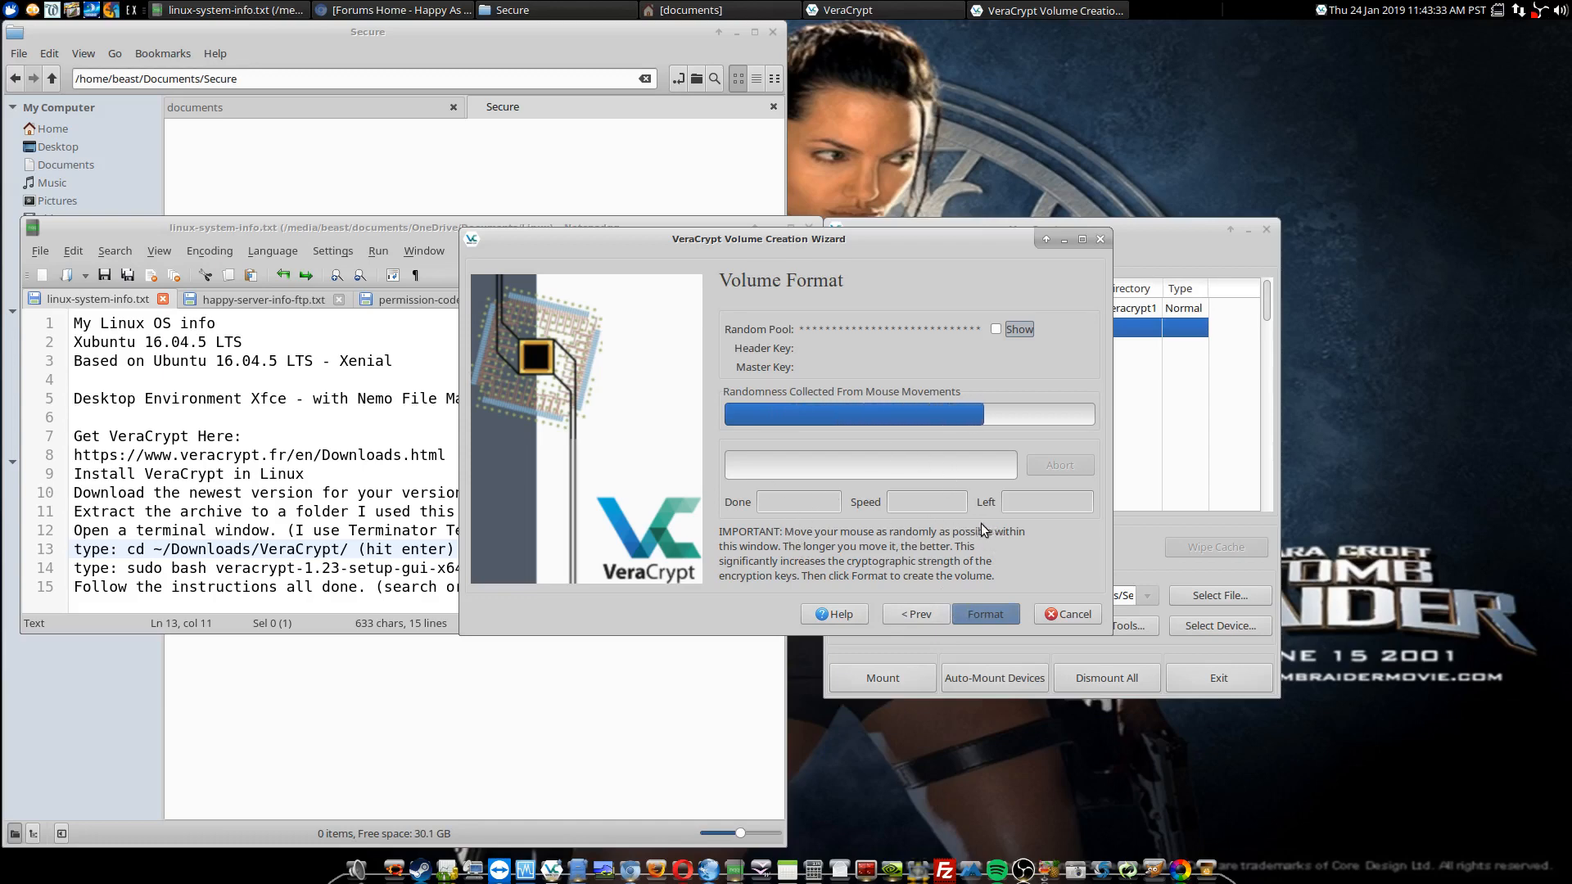
# Step: Format the new volume and exit the Volume Creation Wizard
pyautogui.click(975, 611)
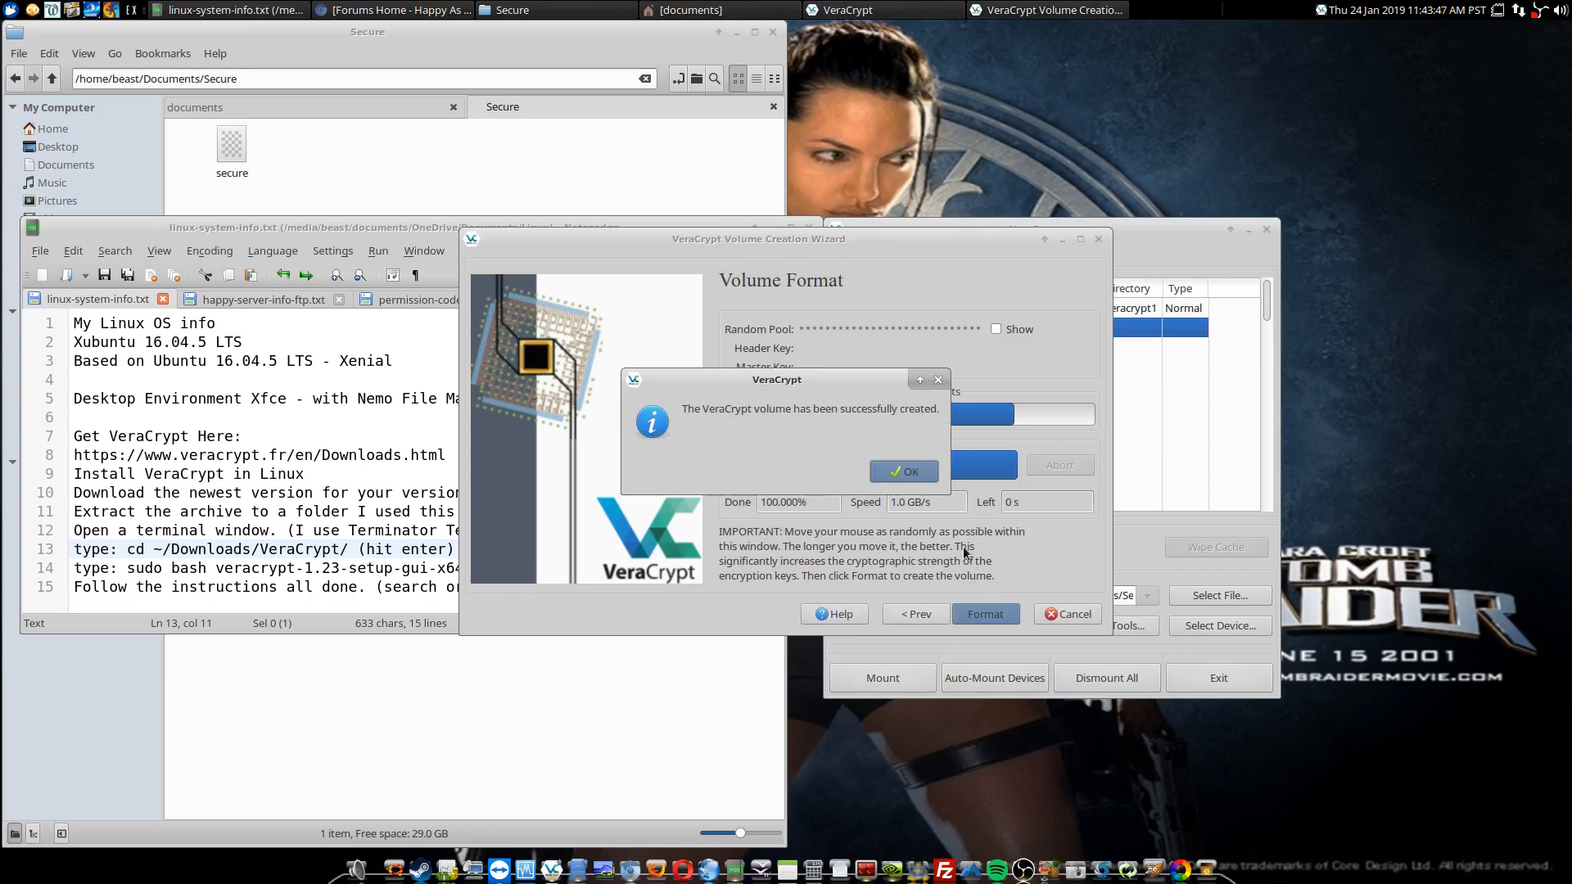
pyautogui.click(908, 474)
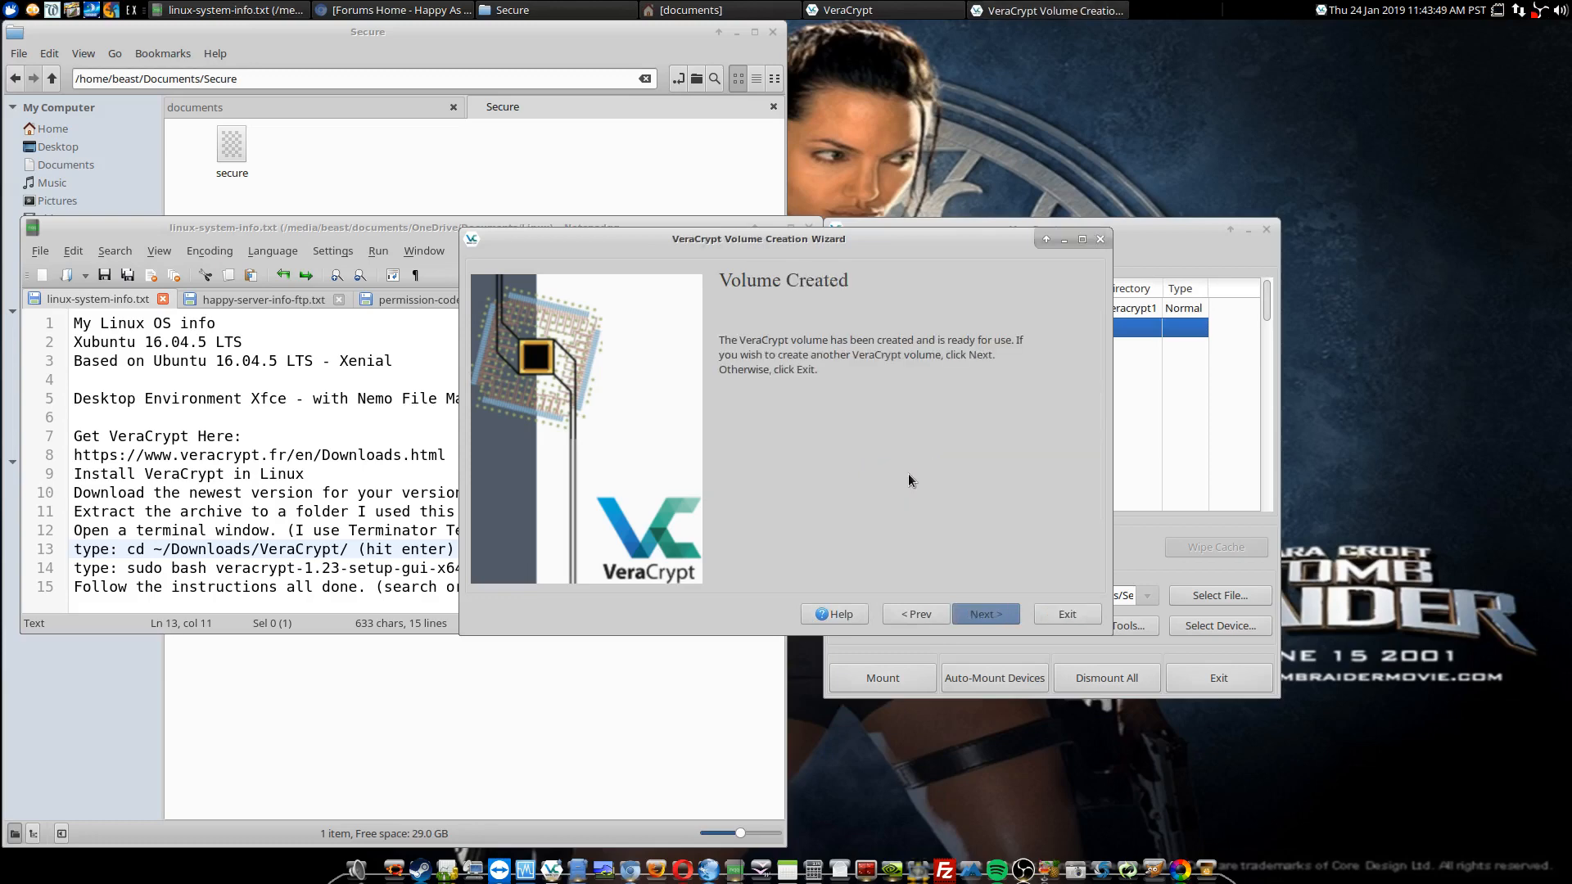
pyautogui.click(1056, 614)
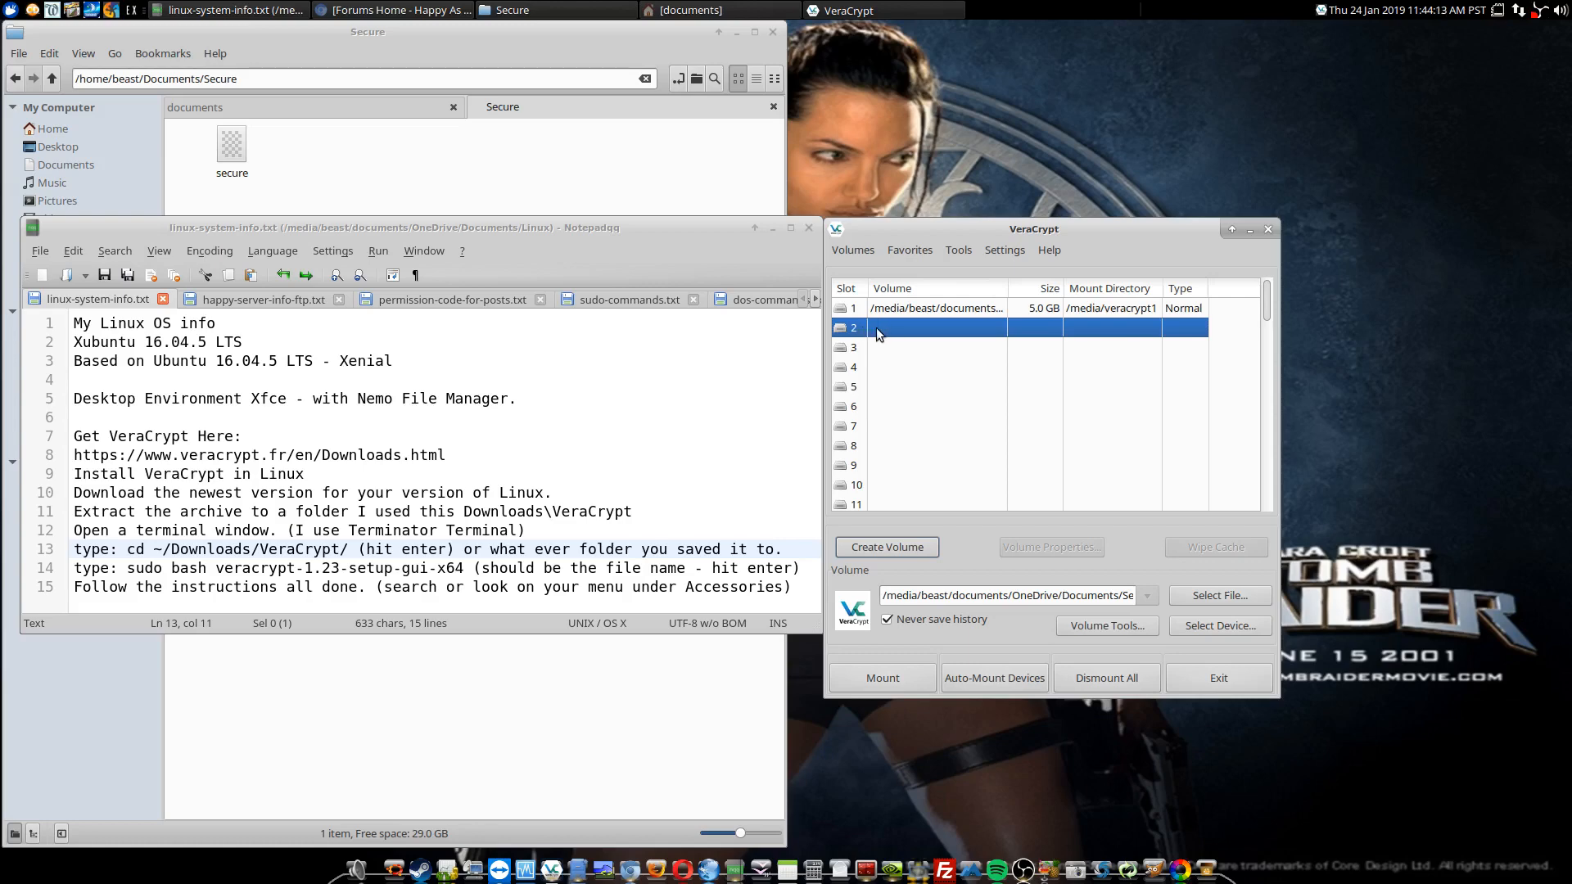
# Step: Select the secure container file in Documents/Secure as the volume for slot 2
pyautogui.click(1195, 596)
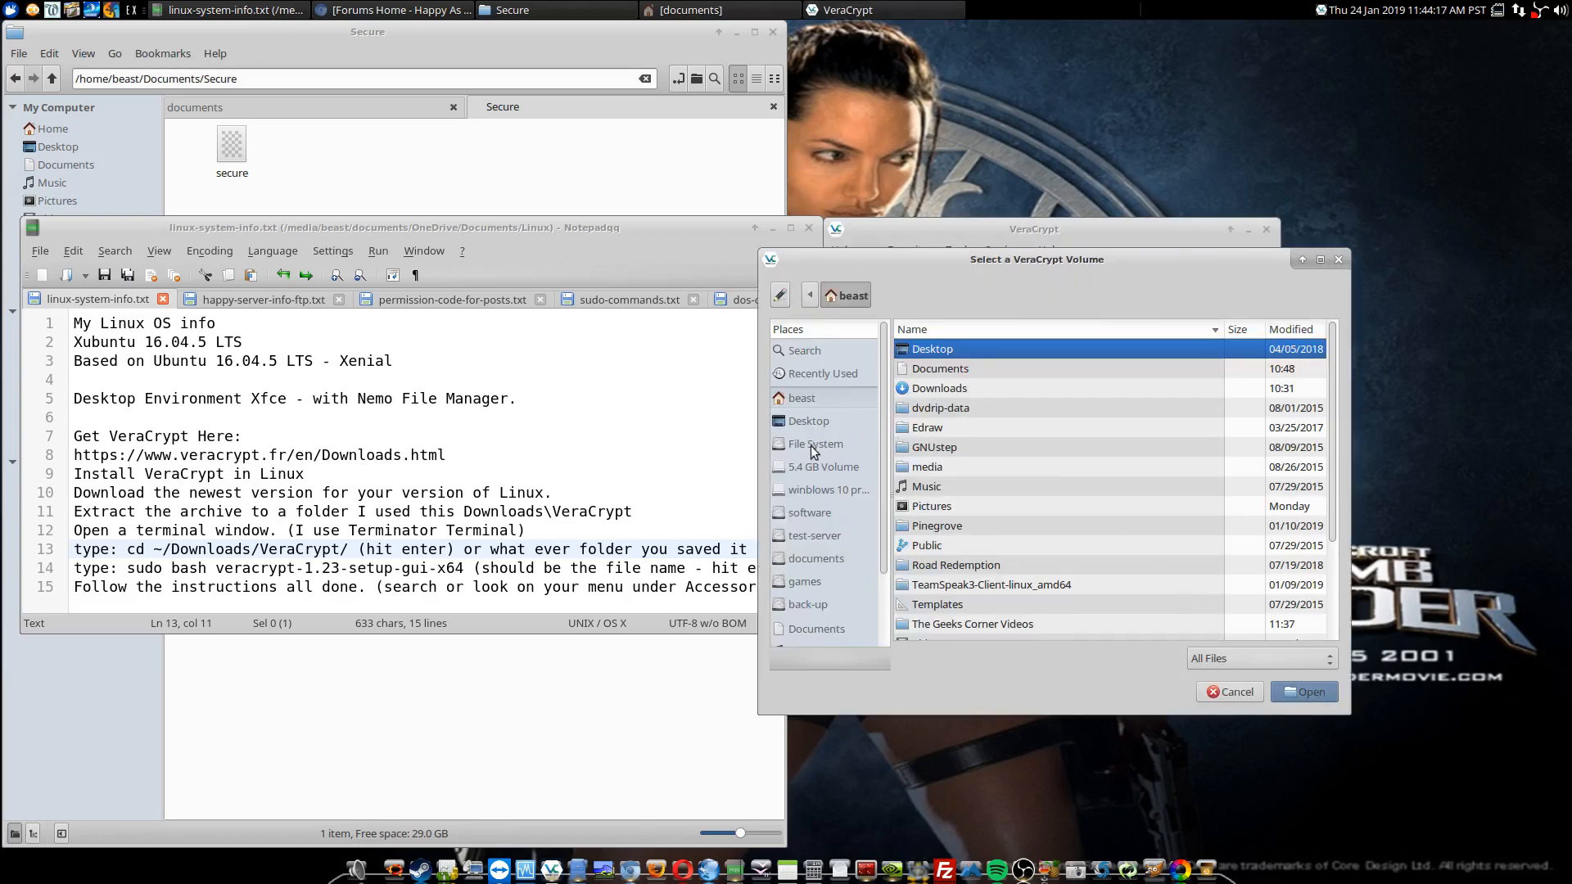
pyautogui.click(907, 373)
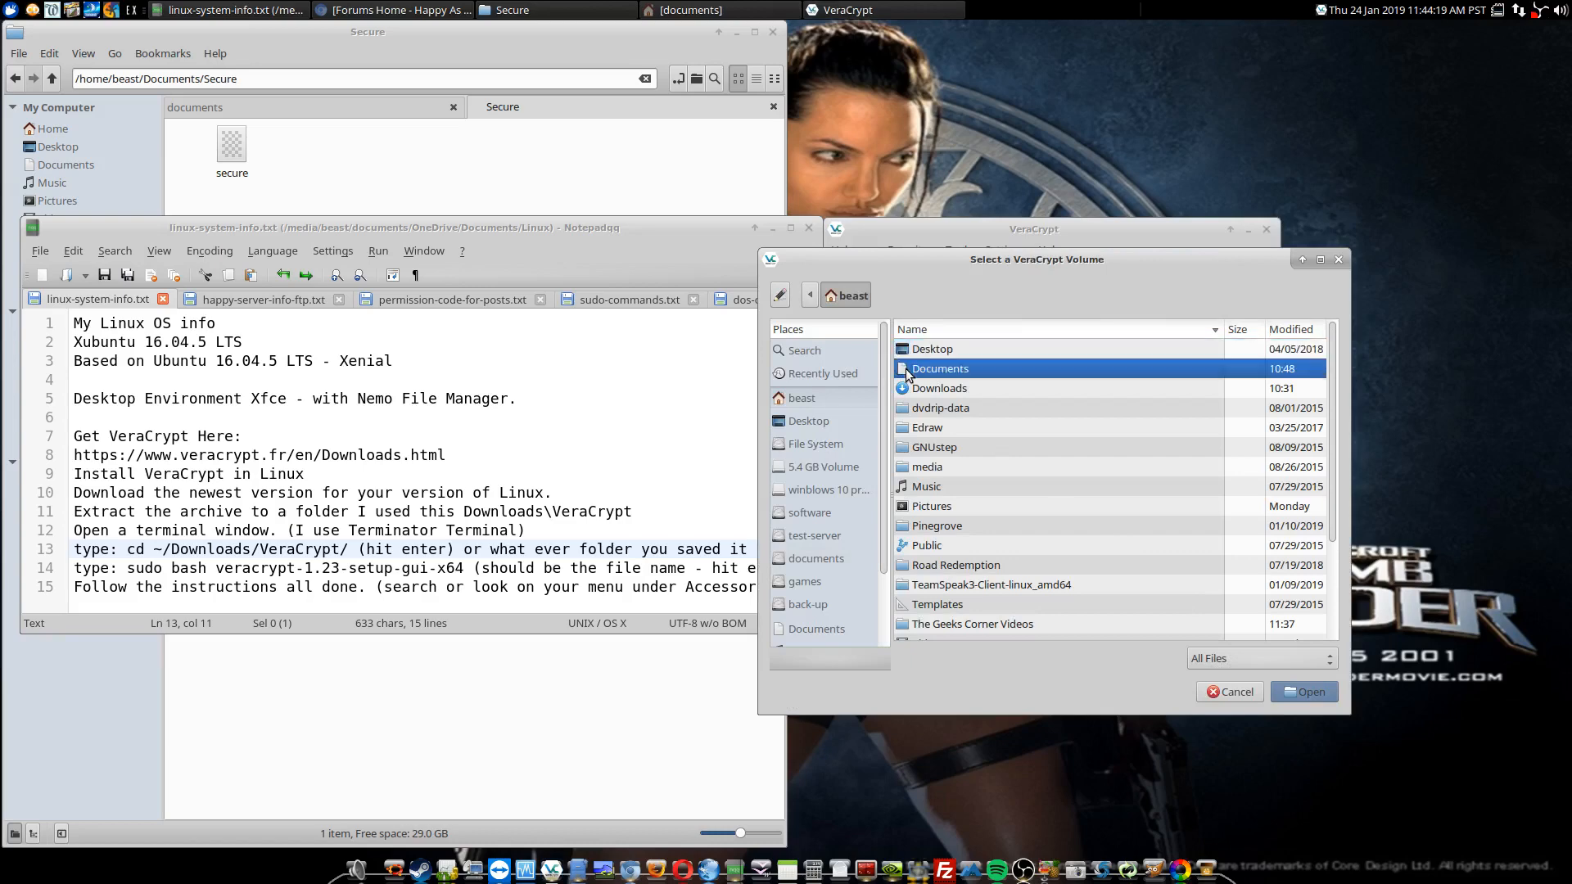
pyautogui.doubleClick(907, 372)
pyautogui.doubleClick(911, 448)
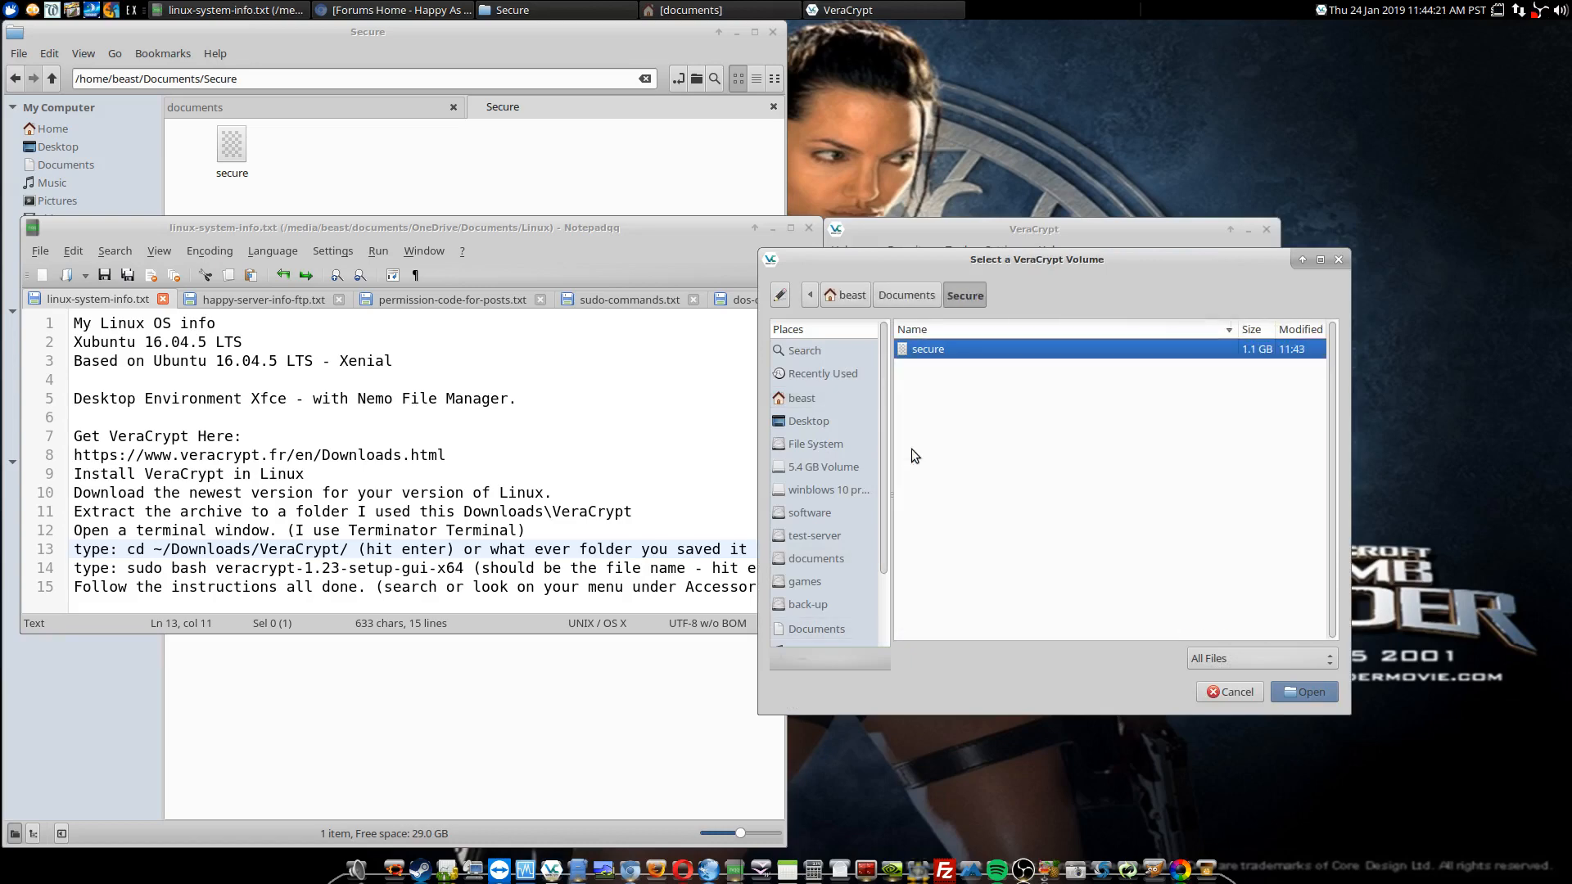
pyautogui.doubleClick(922, 349)
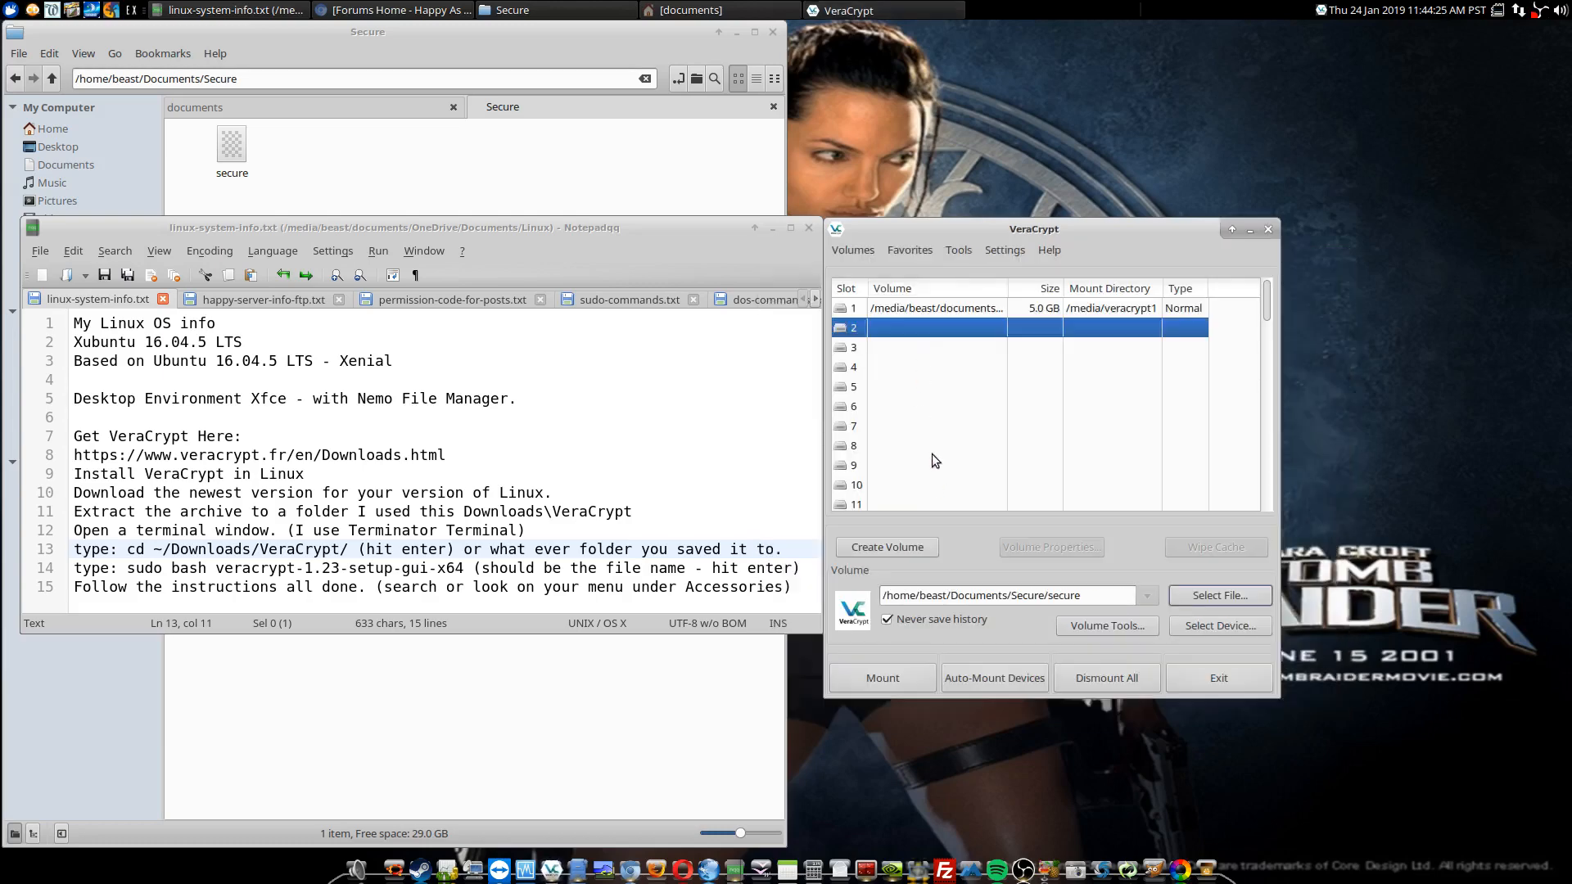
# Step: Mount the secure container in slot 2 by entering the volume password
pyautogui.click(885, 676)
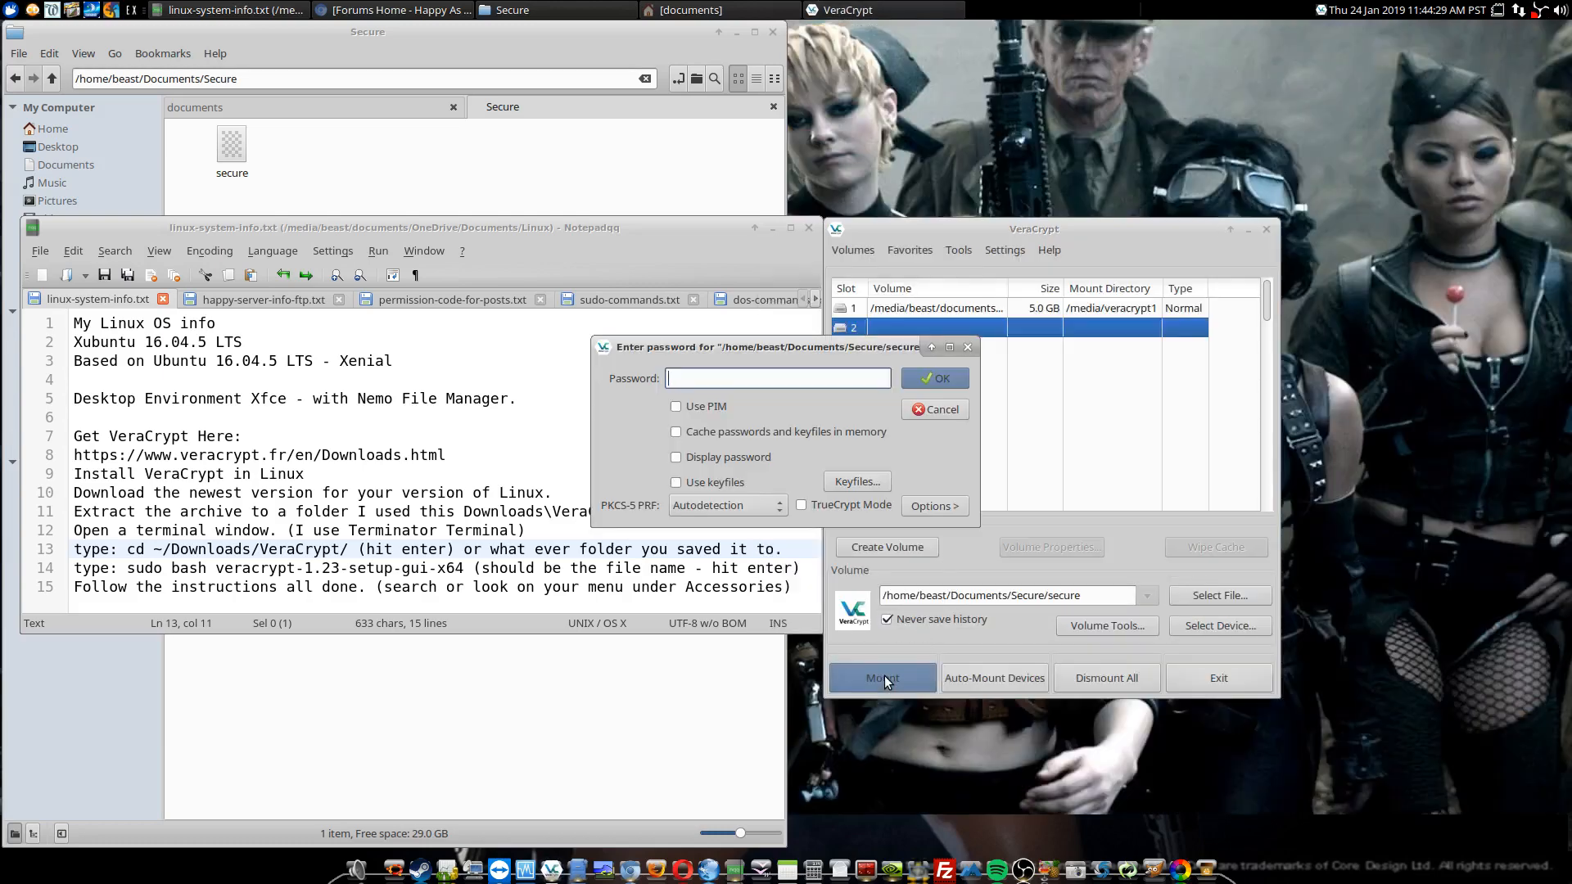
pyautogui.write('************')
pyautogui.write('*******')
pyautogui.click(954, 379)
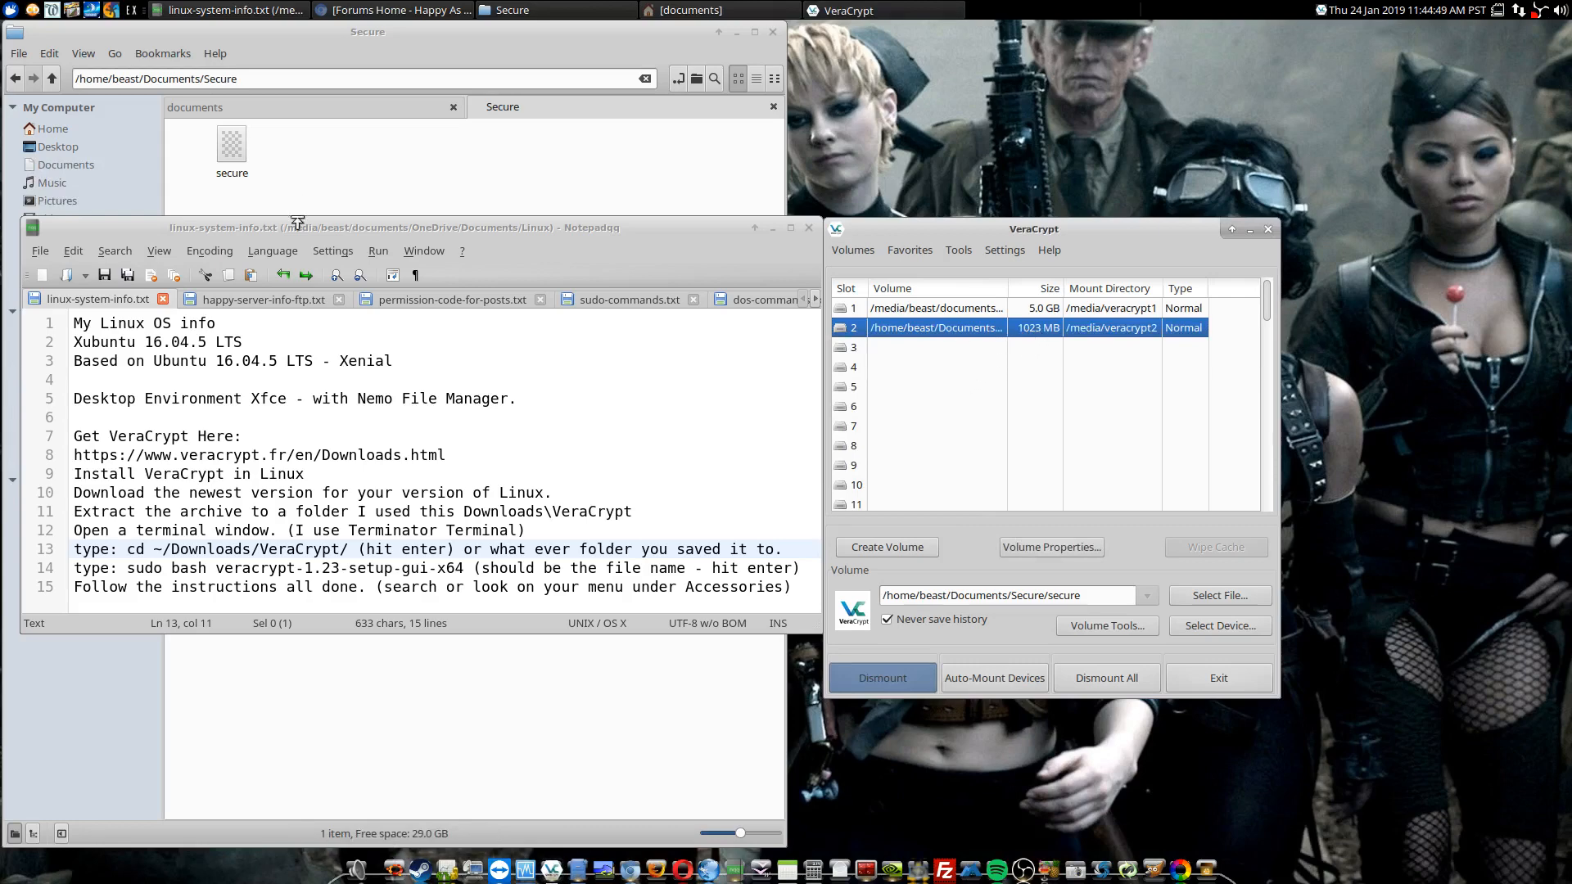
# Step: View the mounted 1.1 GB volume in the file manager and return to the Home folder
pyautogui.moveTo(297, 222); pyautogui.dragTo(475, 229)
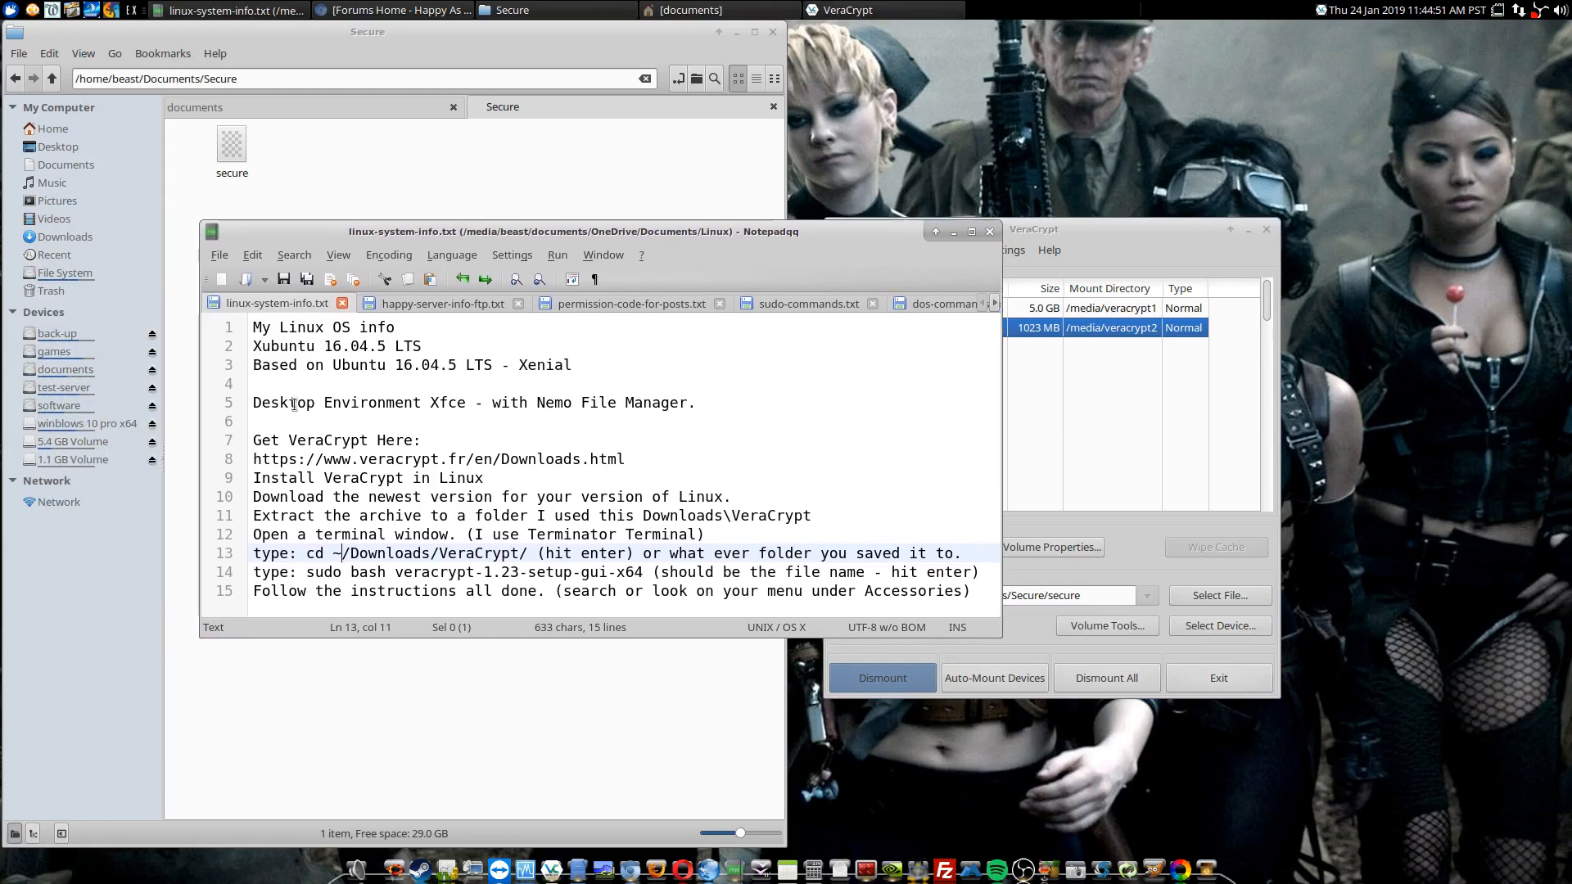
pyautogui.click(70, 460)
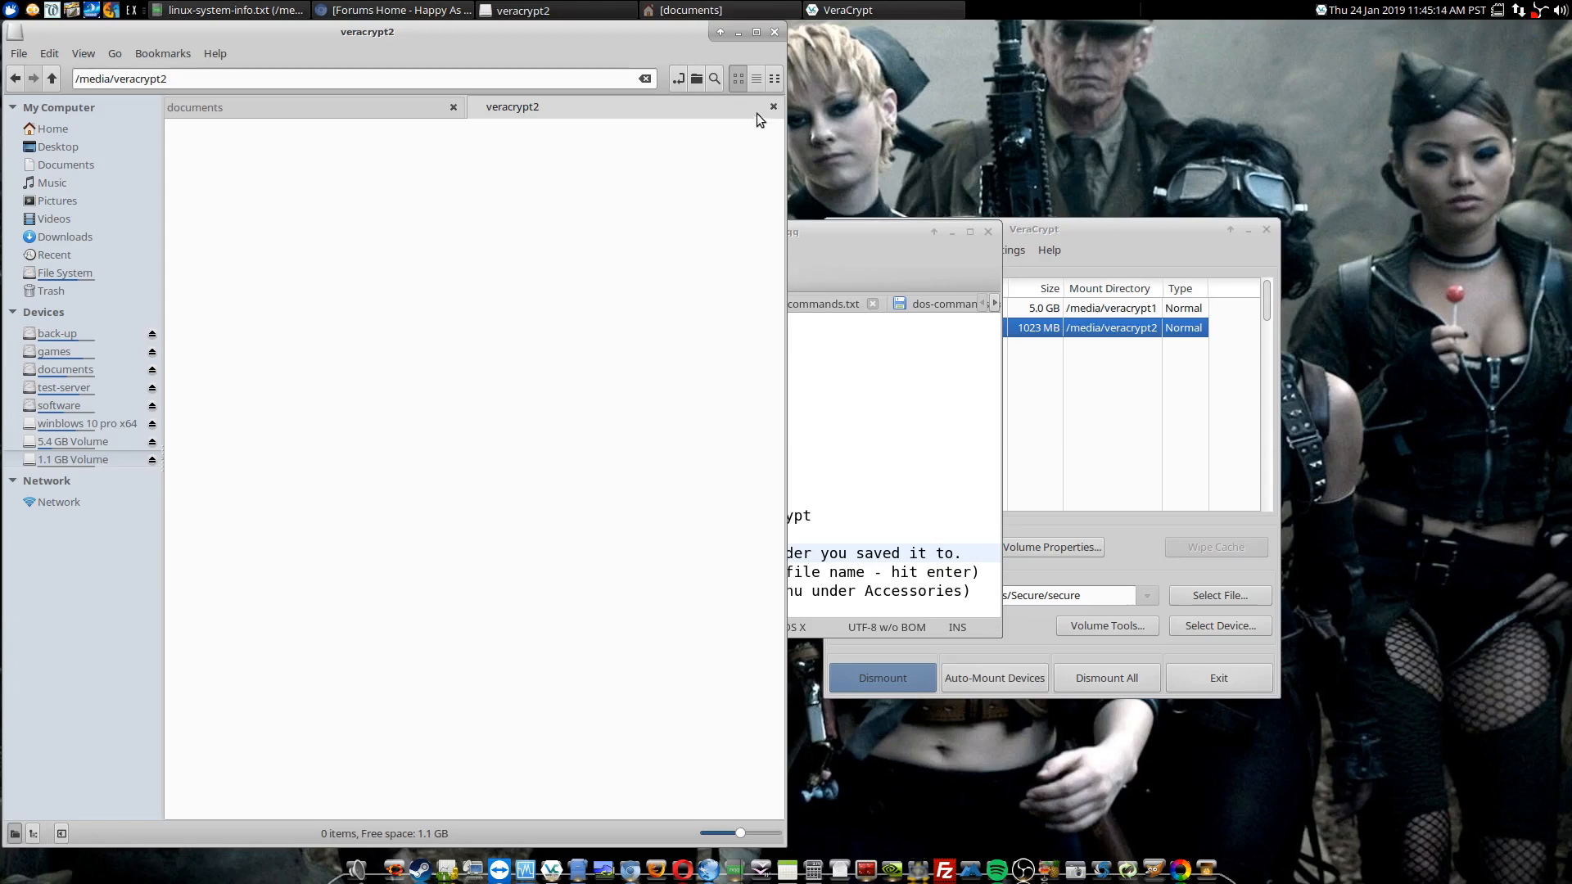
pyautogui.click(51, 129)
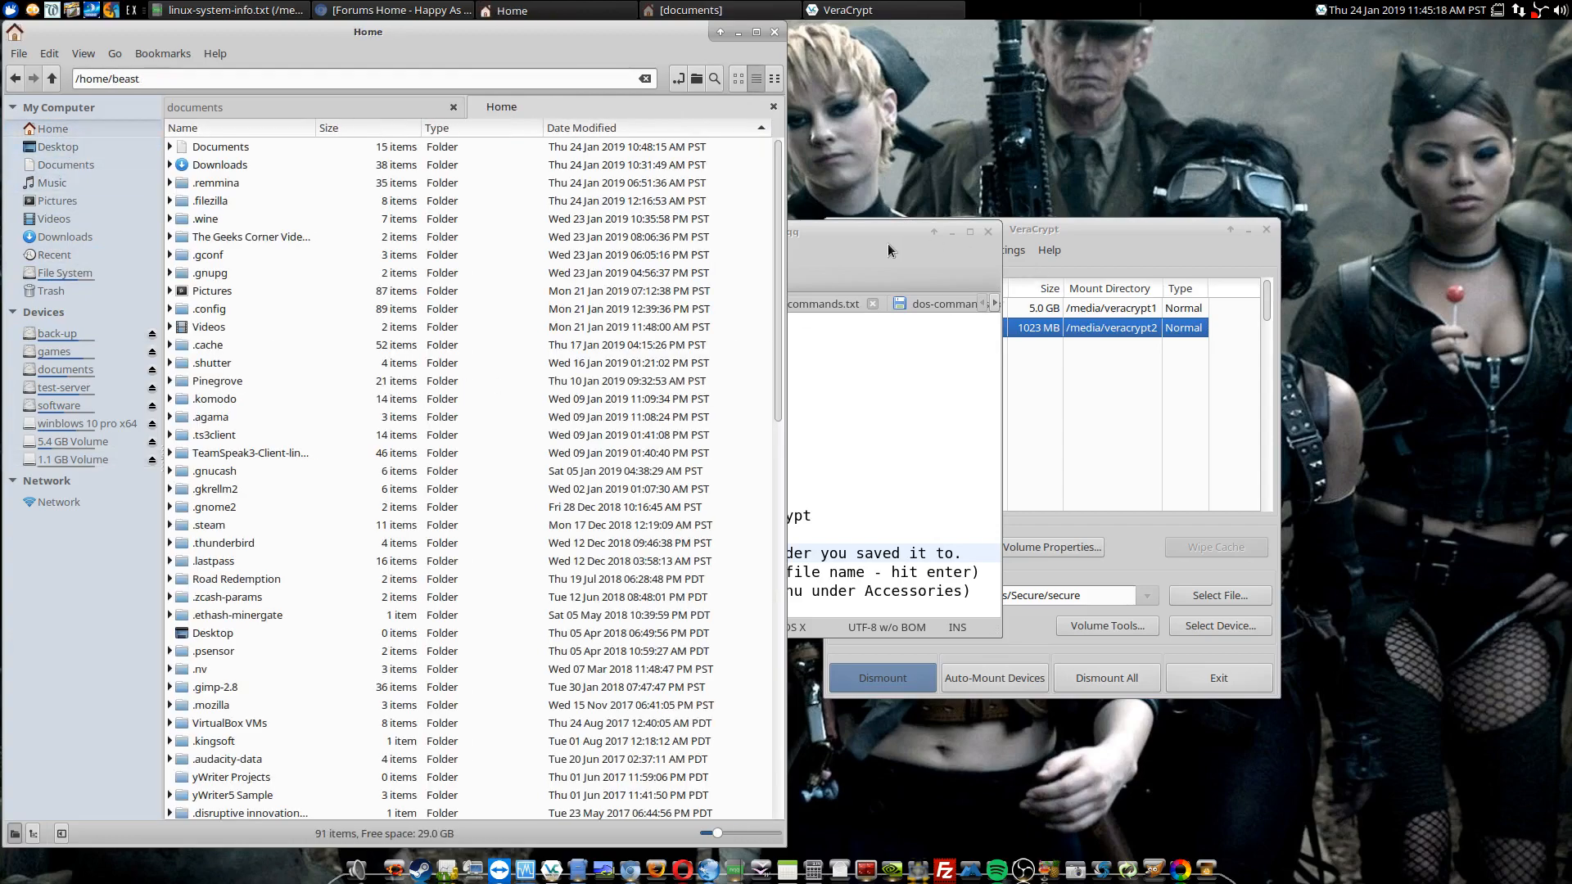
# Step: Move the notes window off VeraCrypt and dismount the volume in slot 2
pyautogui.click(888, 243)
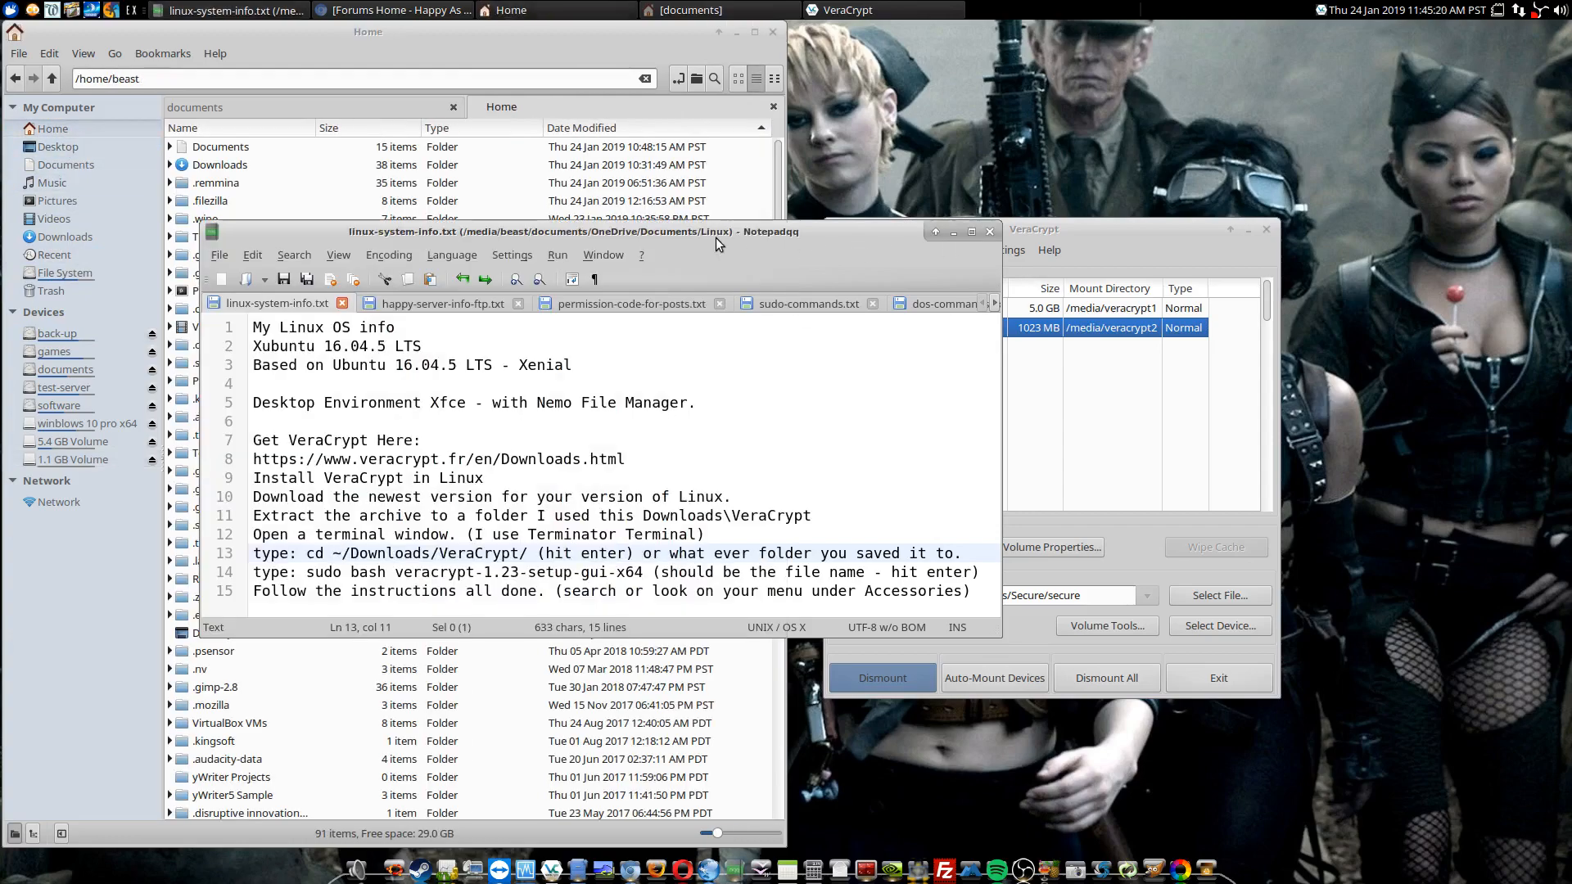
pyautogui.moveTo(716, 237); pyautogui.dragTo(516, 228)
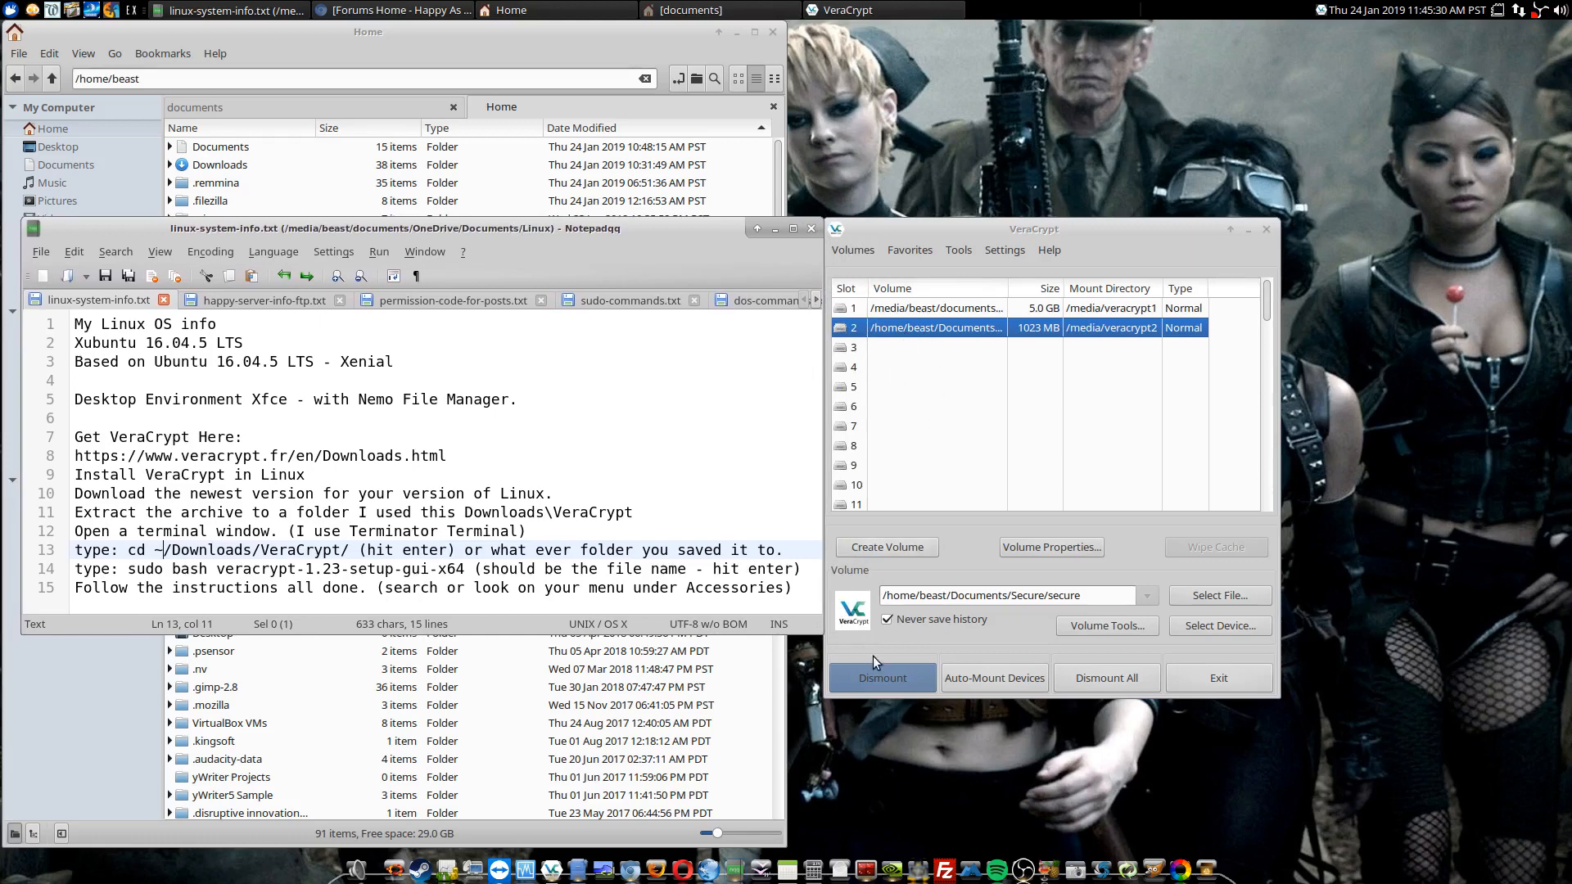
pyautogui.click(871, 677)
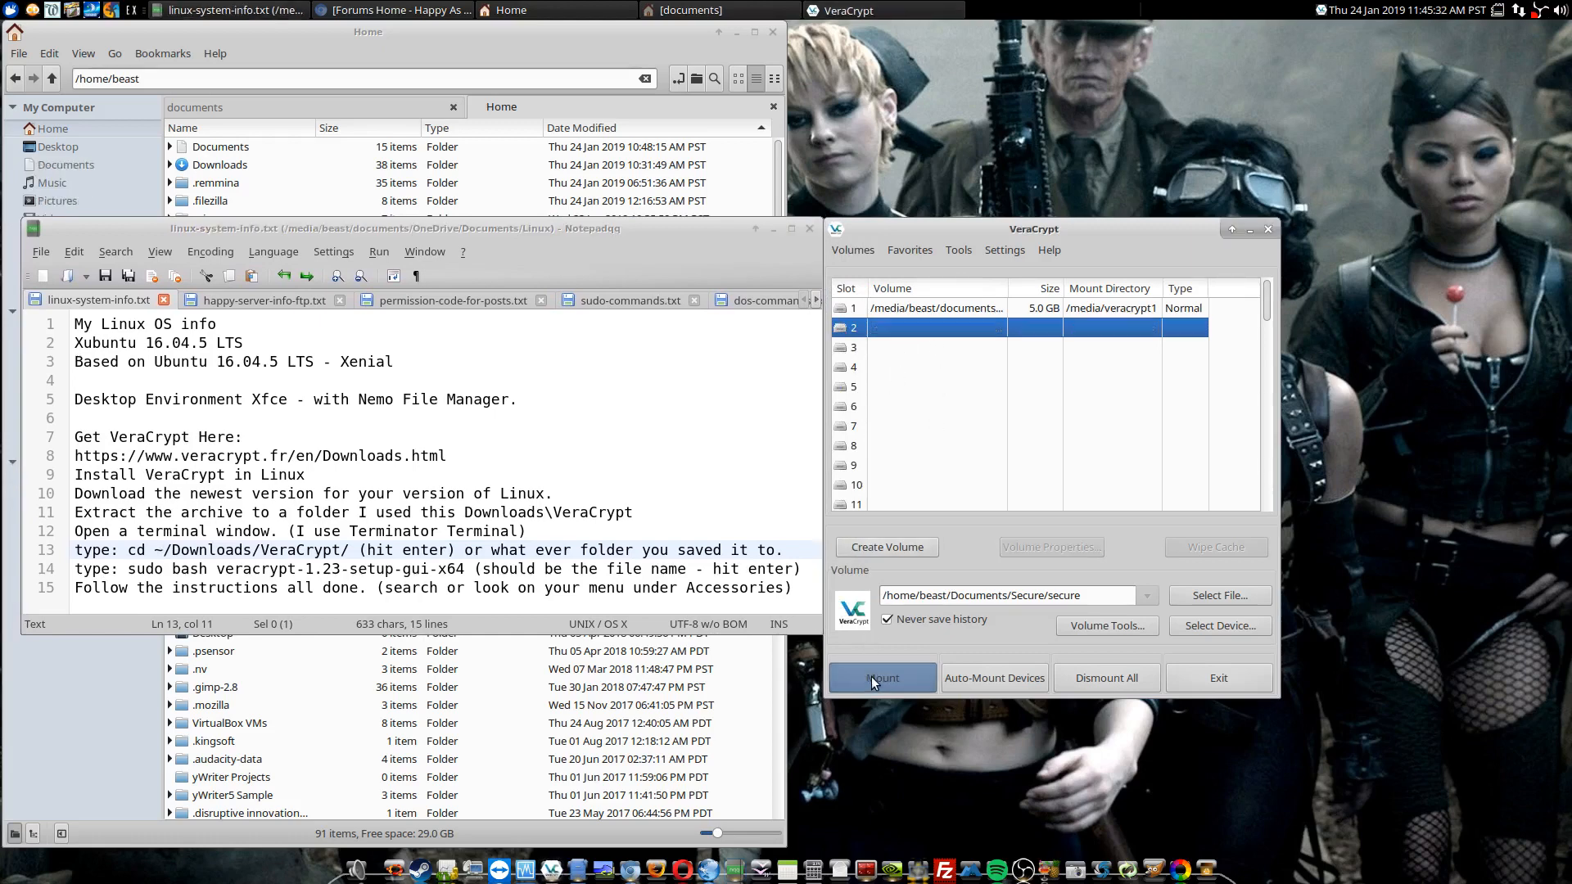